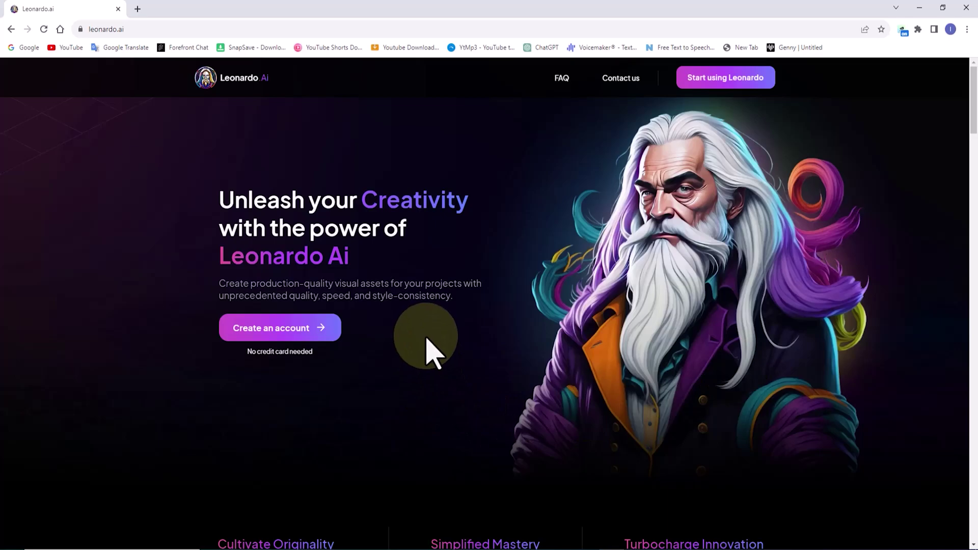
# Create a Leonardo.Ai account as a whitelisted user and land on the Home dashboard with 150 tokens.
pyautogui.click(314, 329)
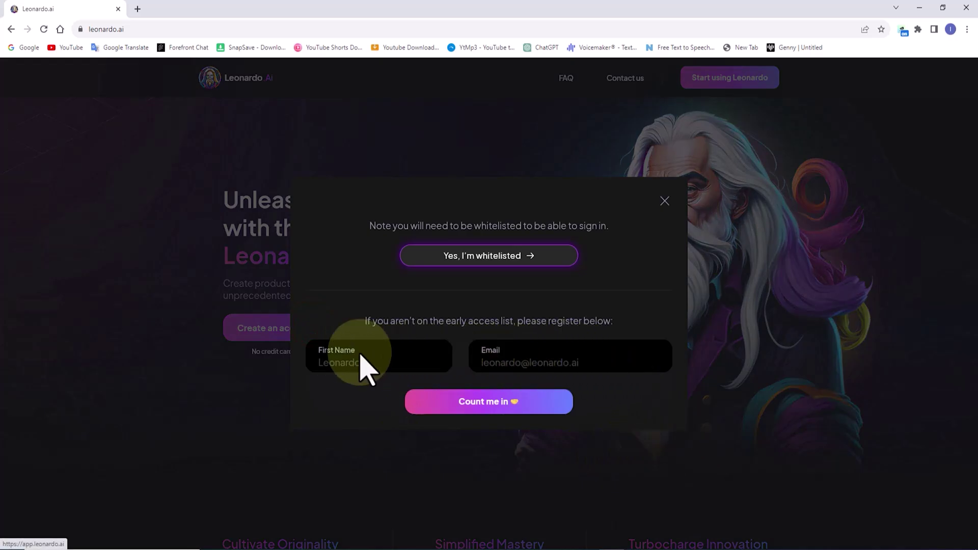
pyautogui.click(538, 253)
pyautogui.moveTo(970, 82)
pyautogui.mouseDown()
pyautogui.moveTo(973, 359)
pyautogui.moveTo(970, 63)
pyautogui.mouseUp()
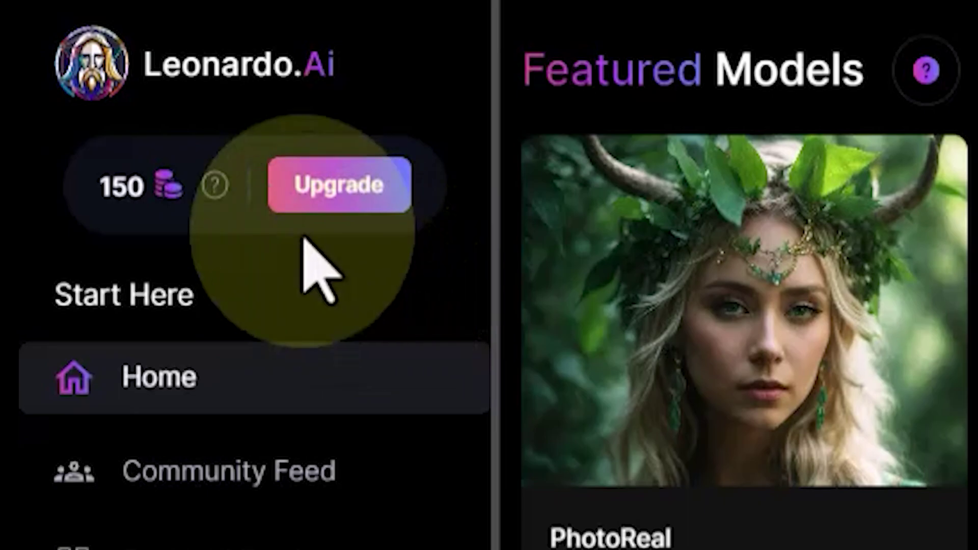
pyautogui.moveTo(218, 200)
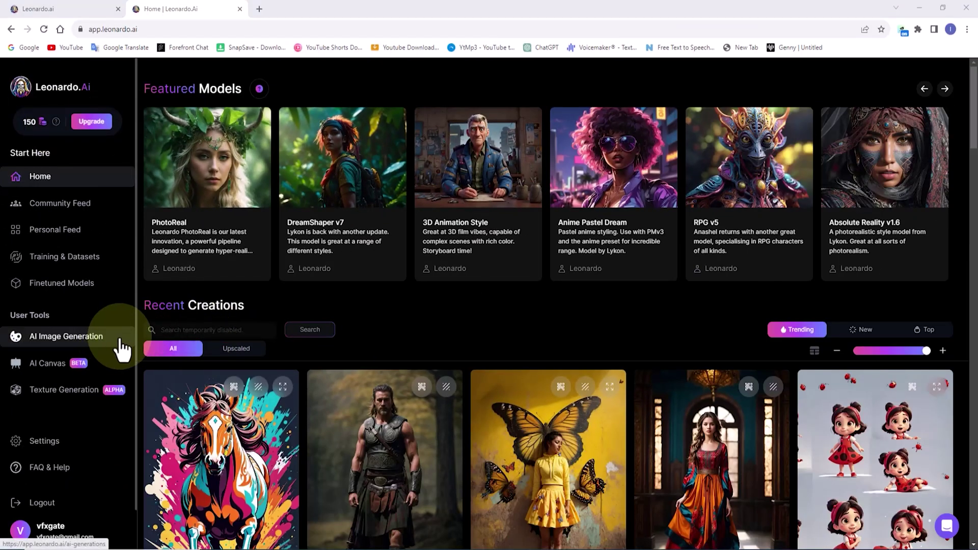
# Generate four 1024×768 images of 'a cute girl in the farm' using the 3D Animation Style model.
pyautogui.click(121, 340)
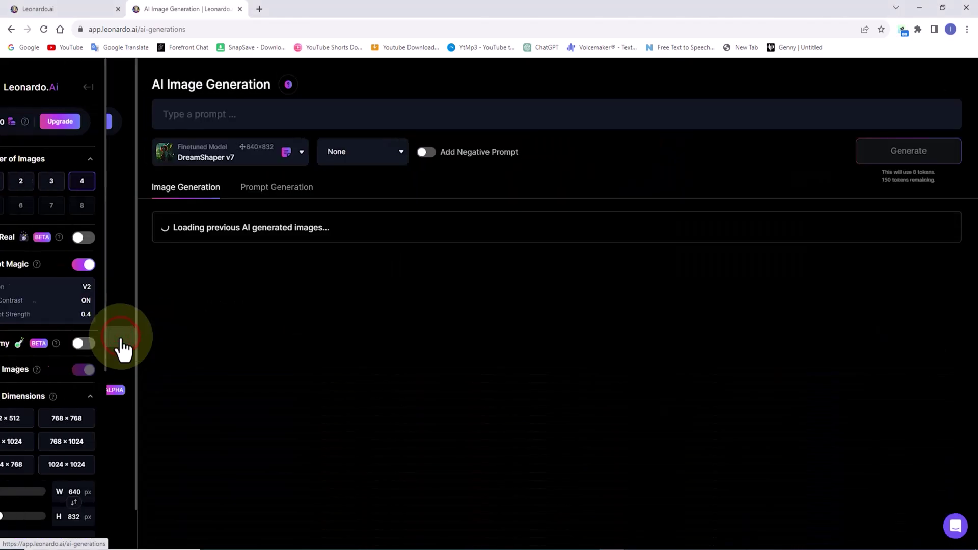
pyautogui.click(648, 157)
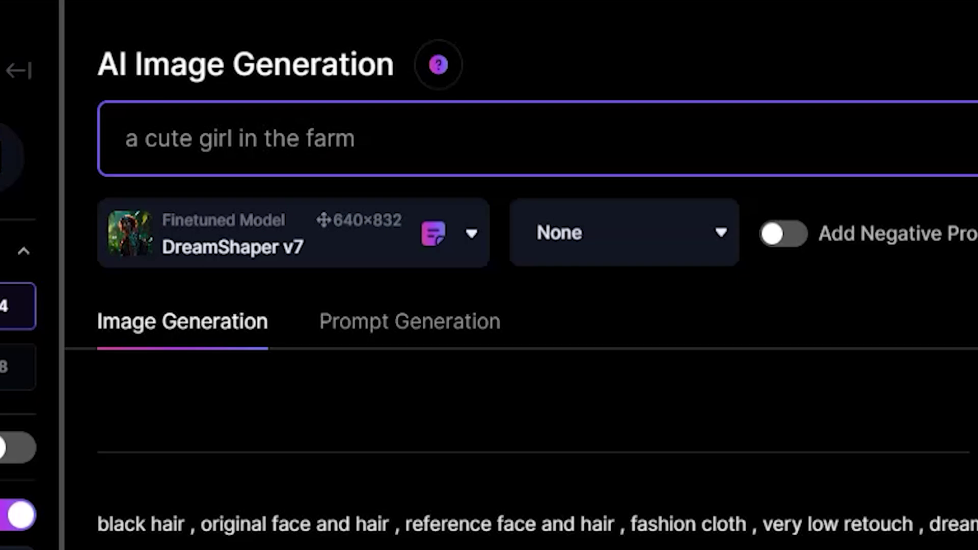
pyautogui.click(471, 232)
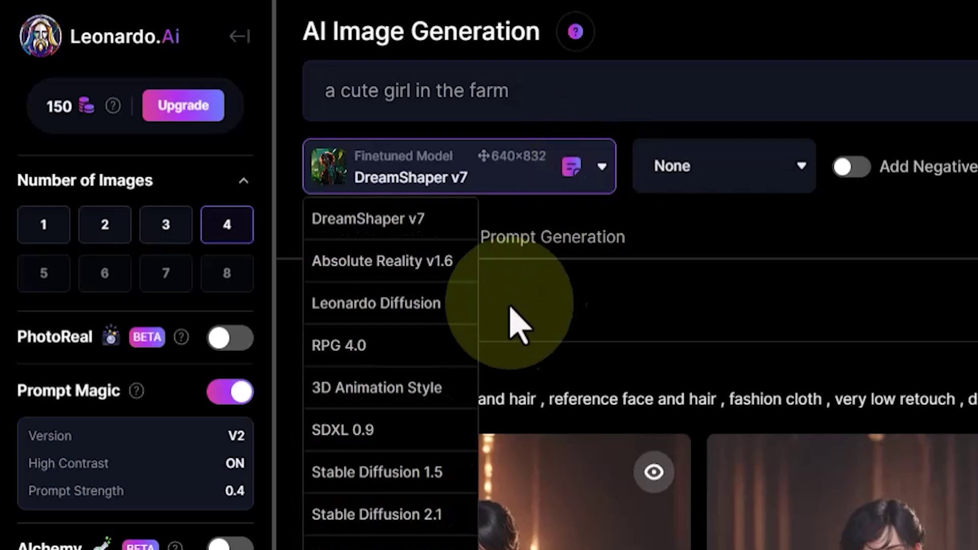
pyautogui.click(460, 392)
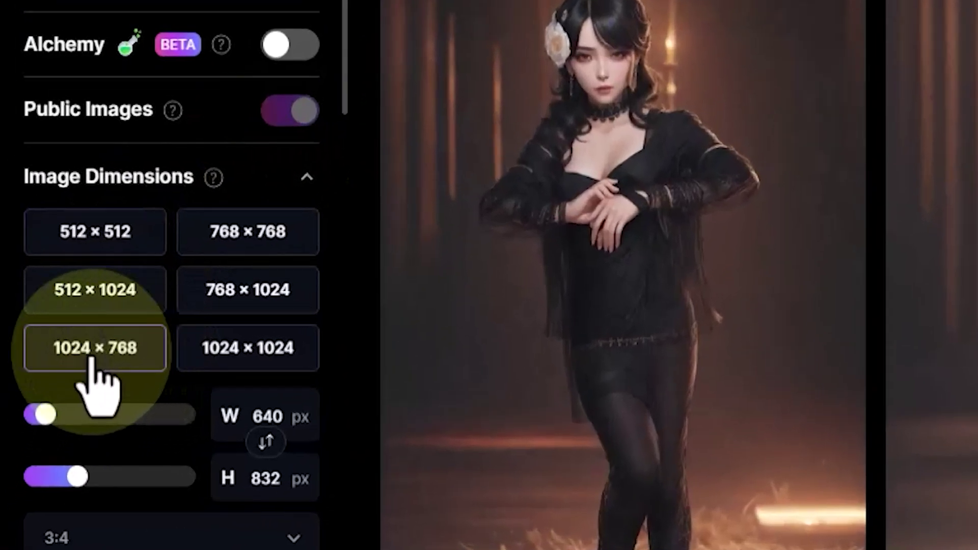
pyautogui.click(92, 356)
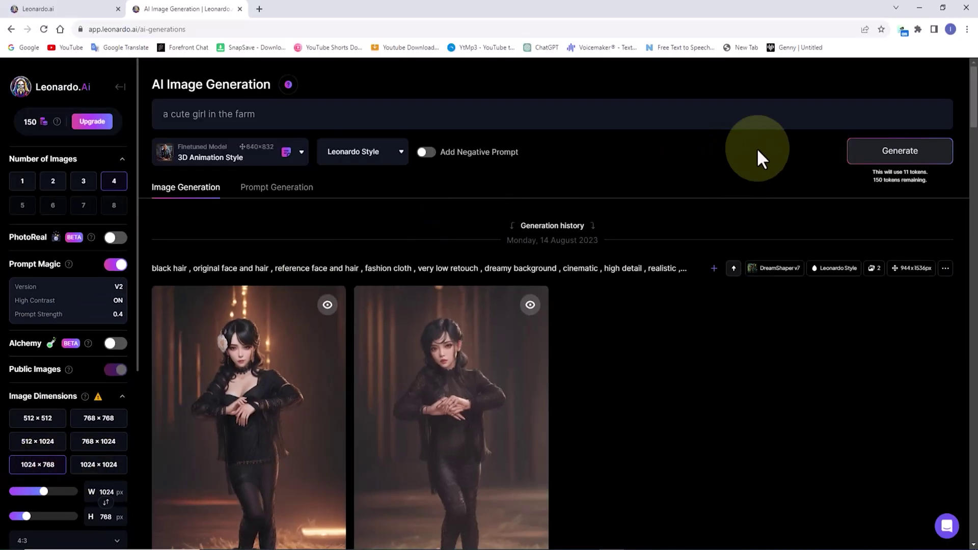
pyautogui.click(931, 147)
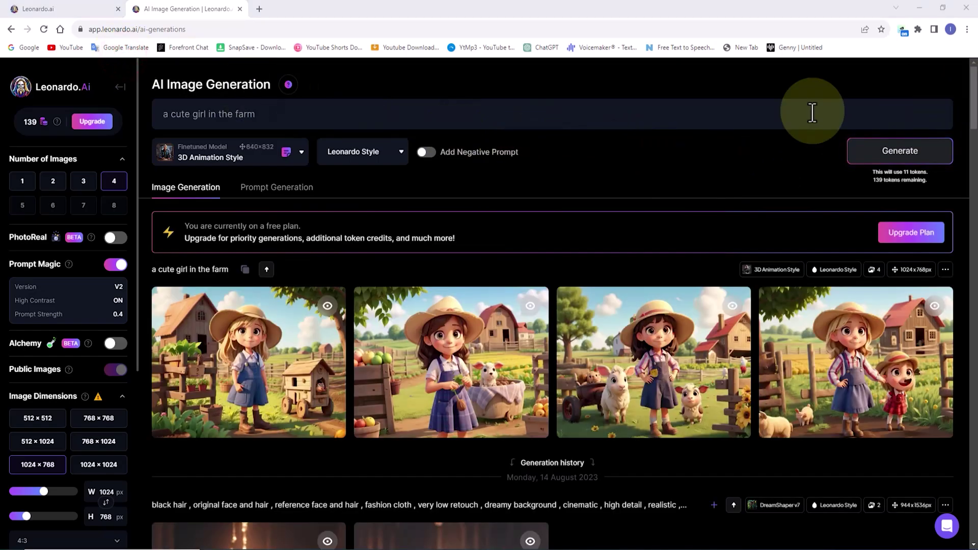
# Browse the four generated farm-girl images in the enlarged view.
pyautogui.click(294, 342)
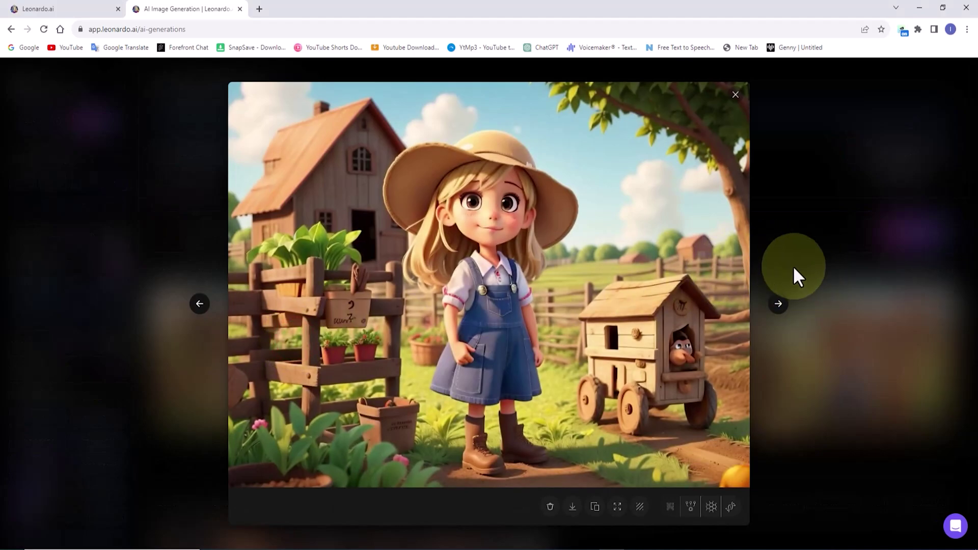
pyautogui.click(778, 303)
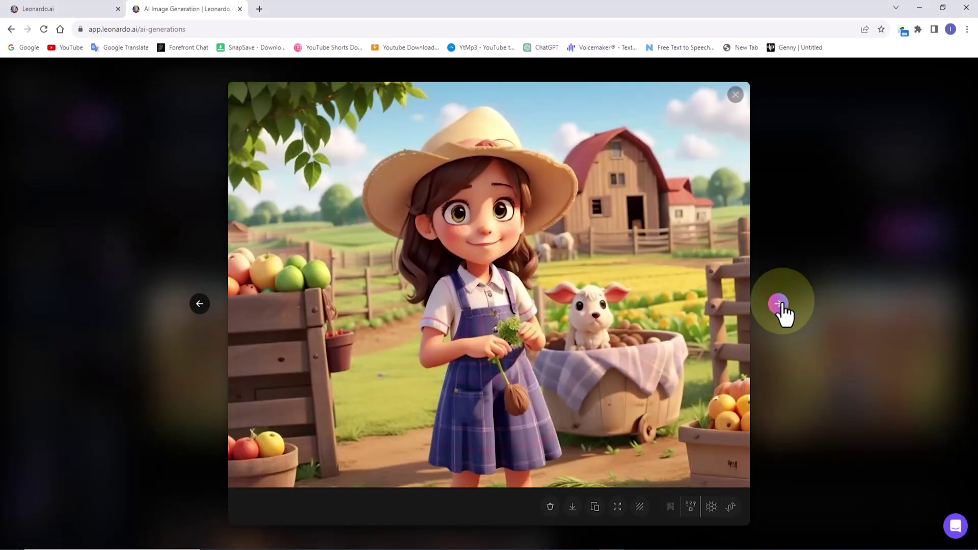
pyautogui.click(779, 304)
pyautogui.click(779, 304)
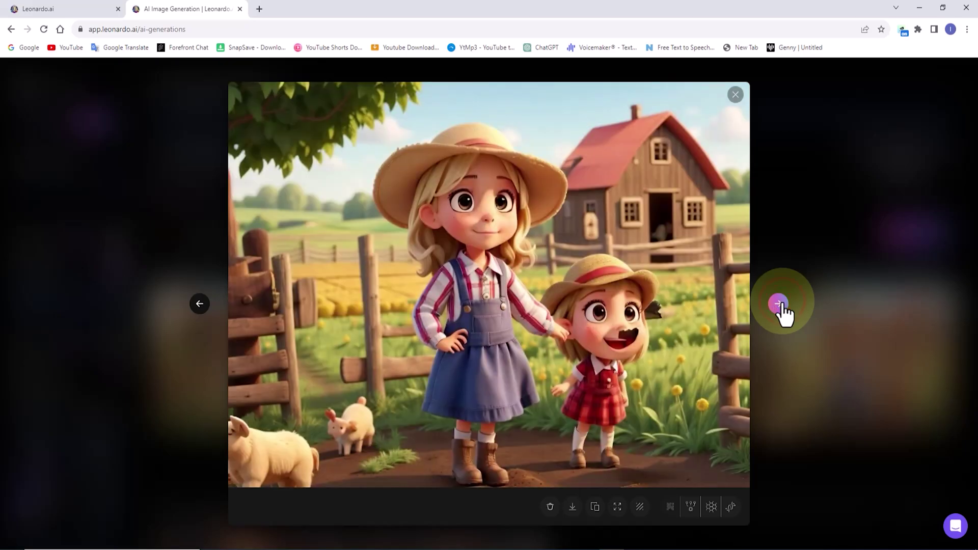
pyautogui.click(796, 219)
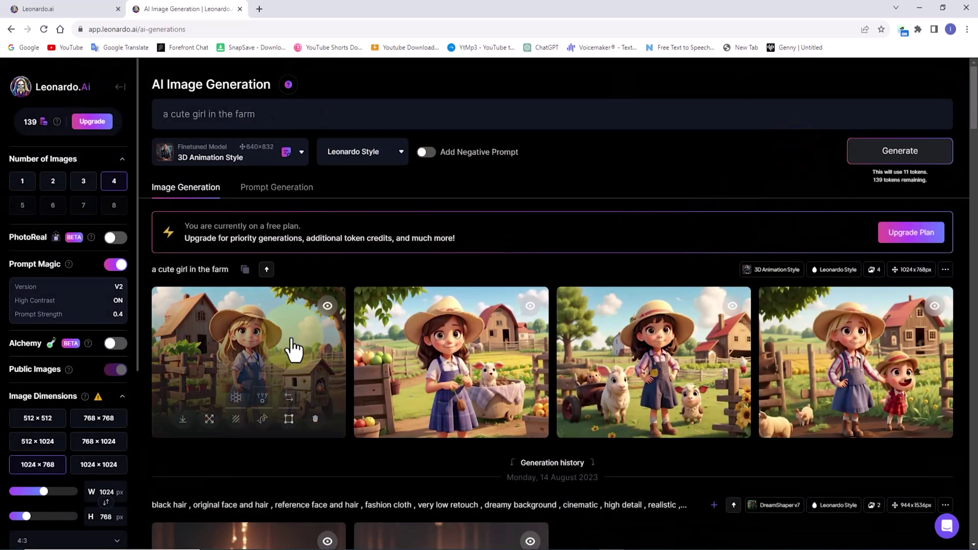
# Download the bird-house image as 3D_Animation_Style_a_cute_girl_in_the_farm_3.jpg and check it in Photos.
pyautogui.click(291, 337)
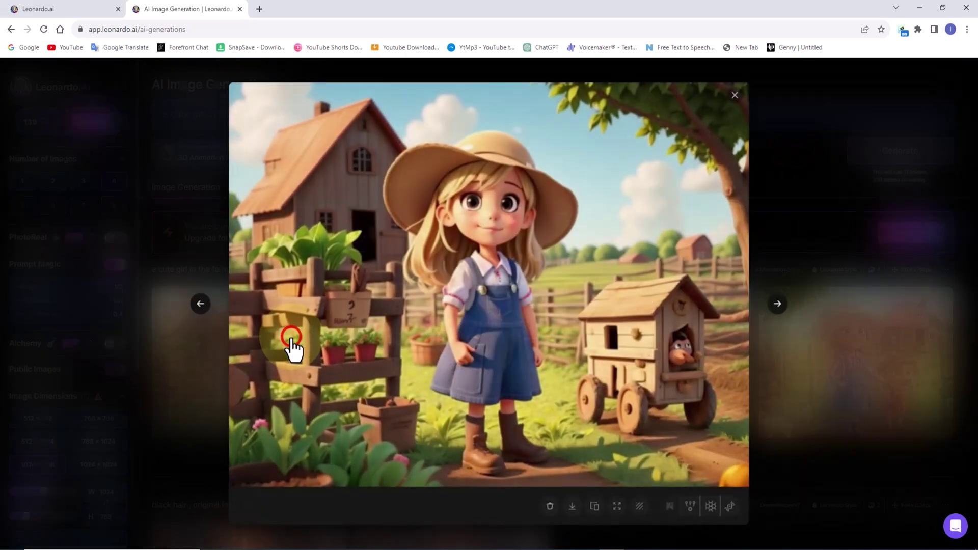
pyautogui.click(573, 507)
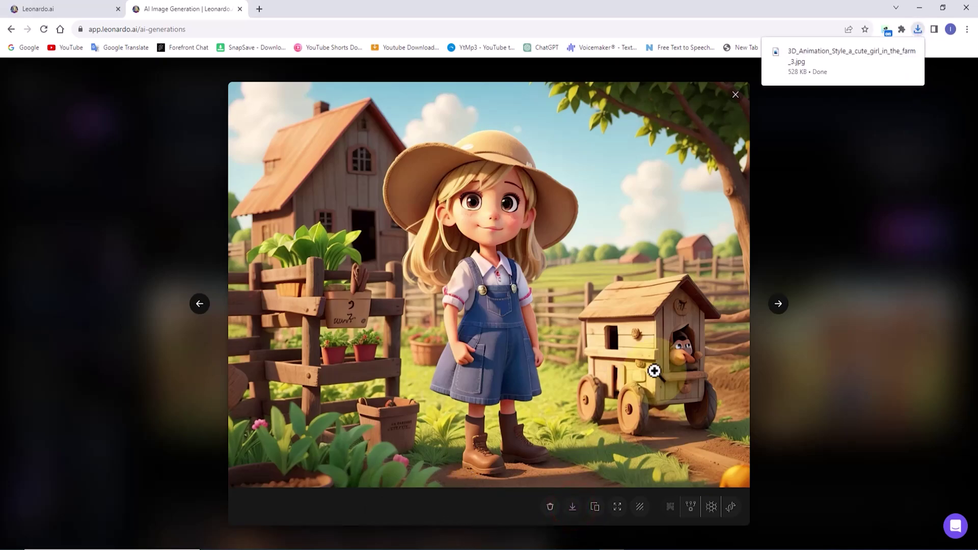
pyautogui.click(842, 54)
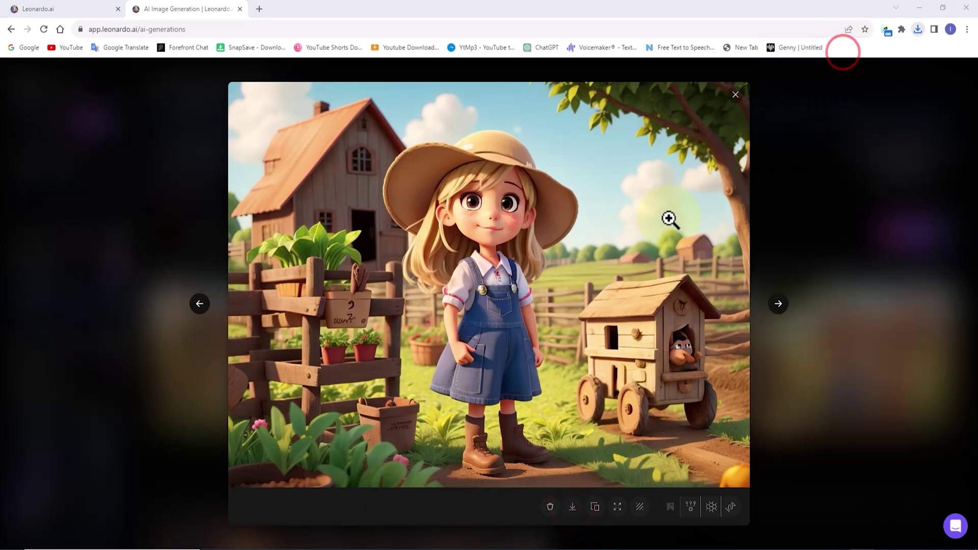
pyautogui.scroll(2, 658, 271)
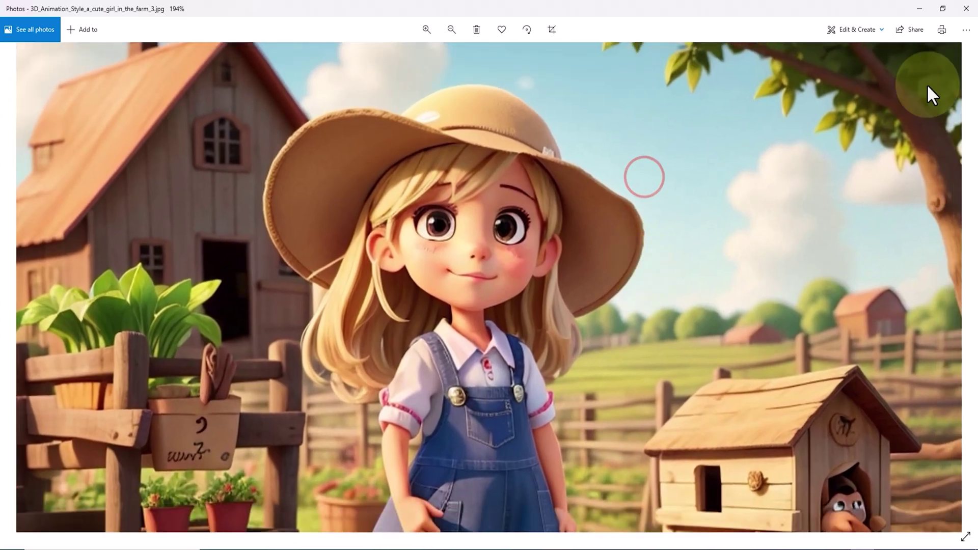
pyautogui.click(967, 9)
# Change the prompt to 'a cute boy in the farm' and generate four new images.
pyautogui.click(807, 234)
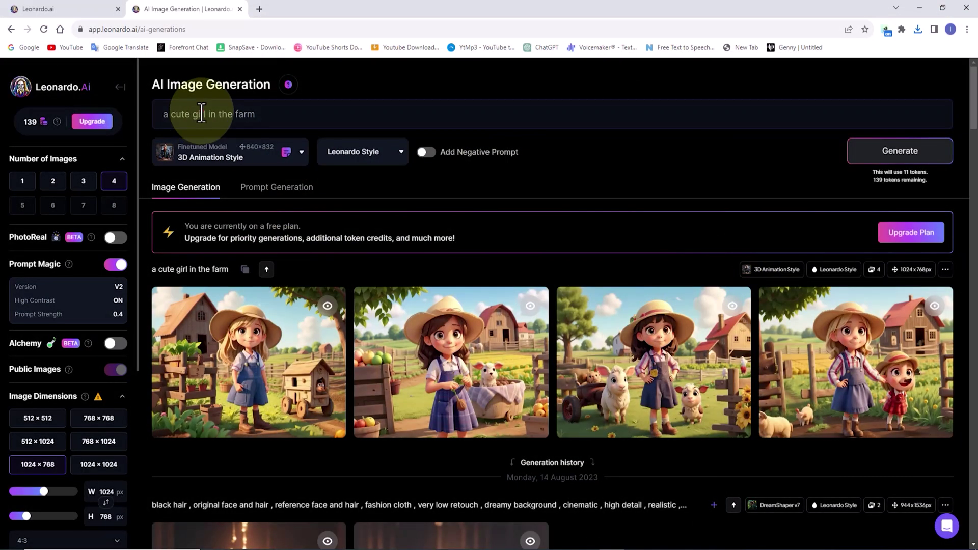
pyautogui.doubleClick(200, 113)
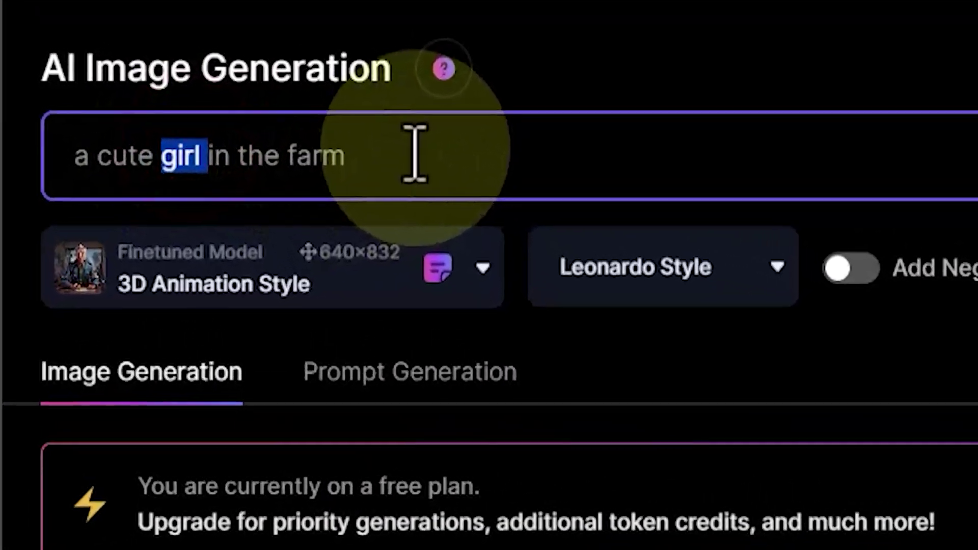
pyautogui.write('boy')
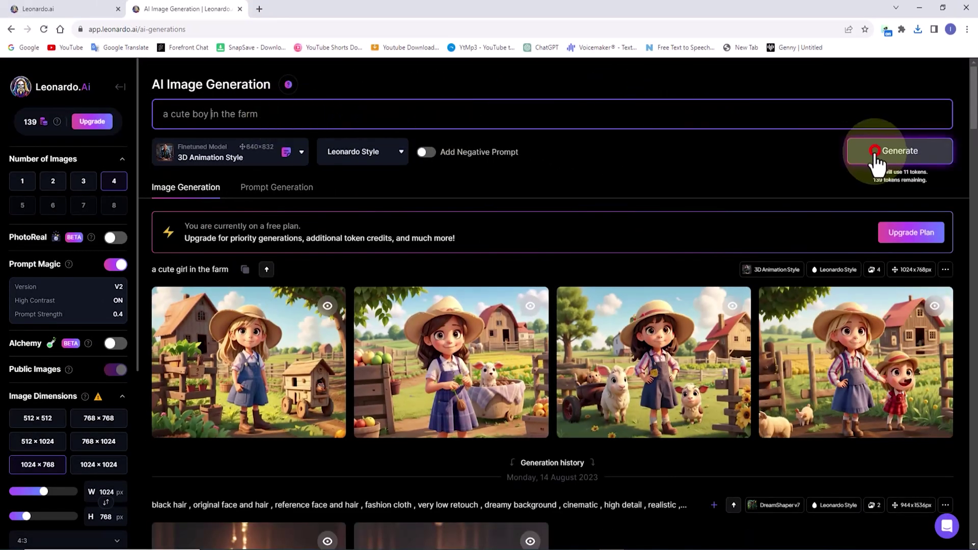
pyautogui.click(874, 151)
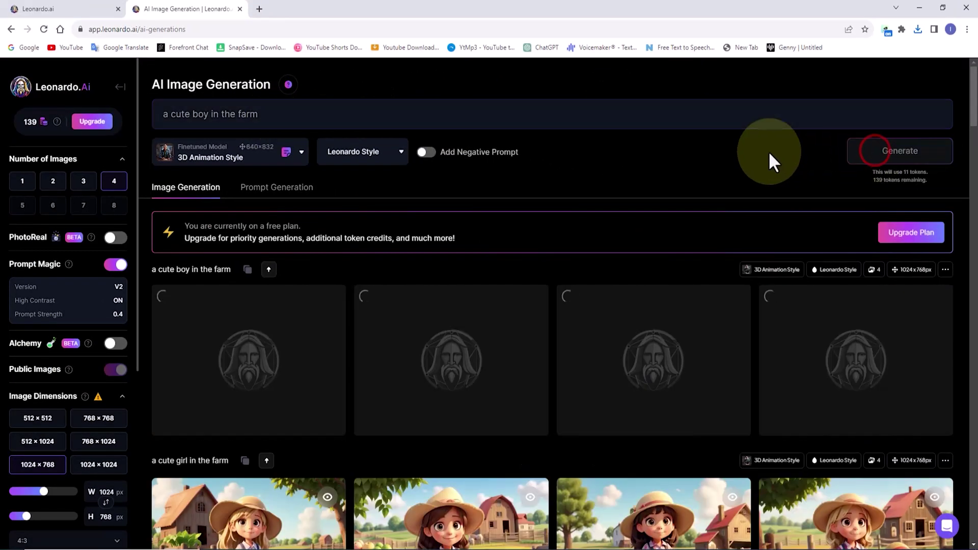
# Browse the four generated farm-boy images in the enlarged viewer.
pyautogui.click(316, 380)
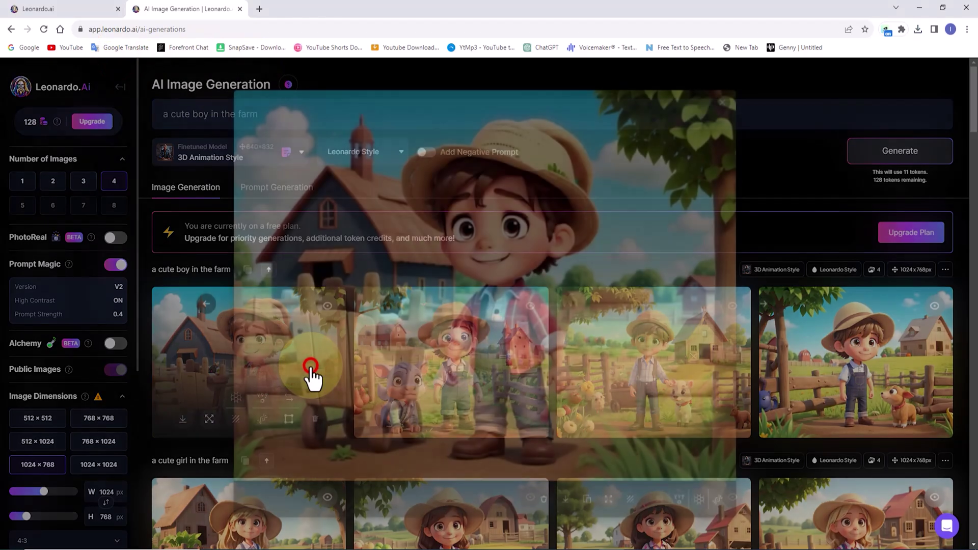
pyautogui.click(776, 304)
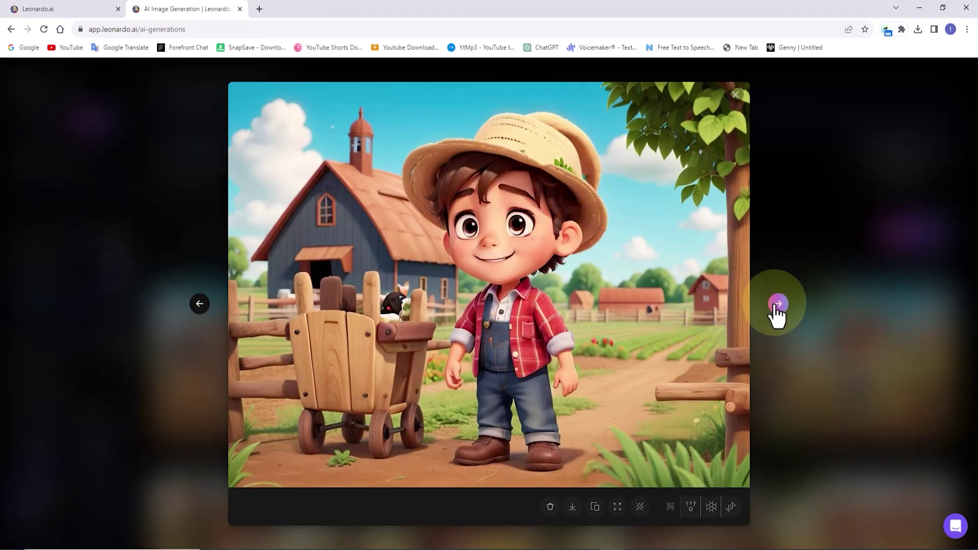
pyautogui.click(778, 304)
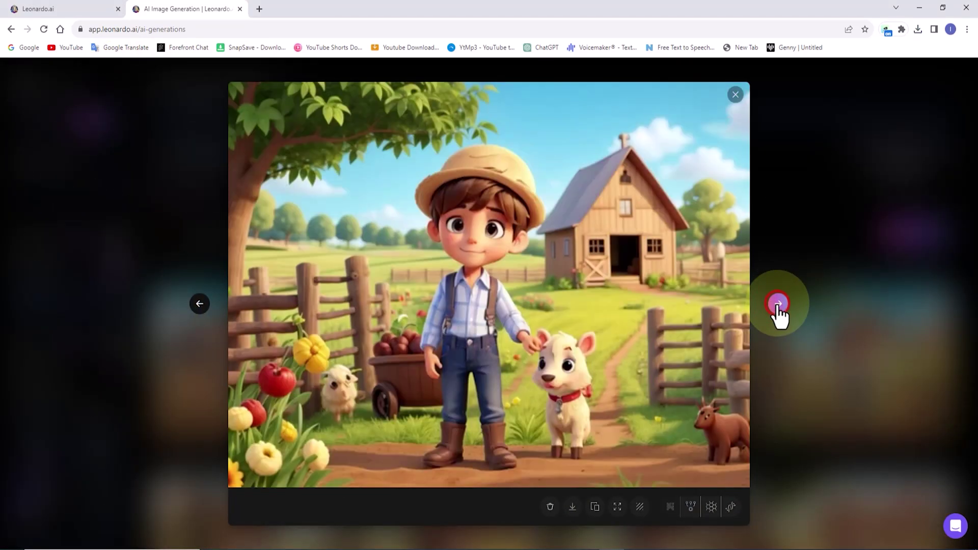
pyautogui.click(778, 304)
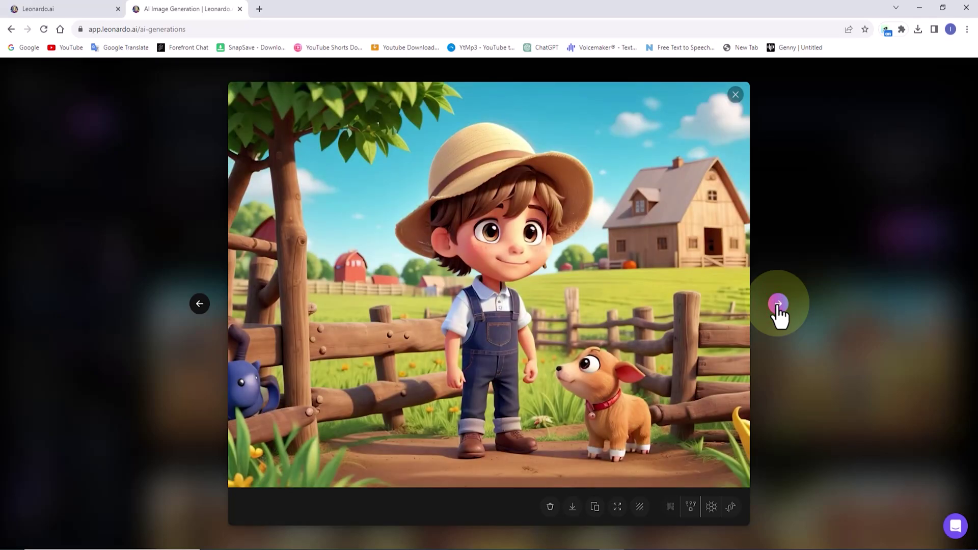
pyautogui.click(206, 142)
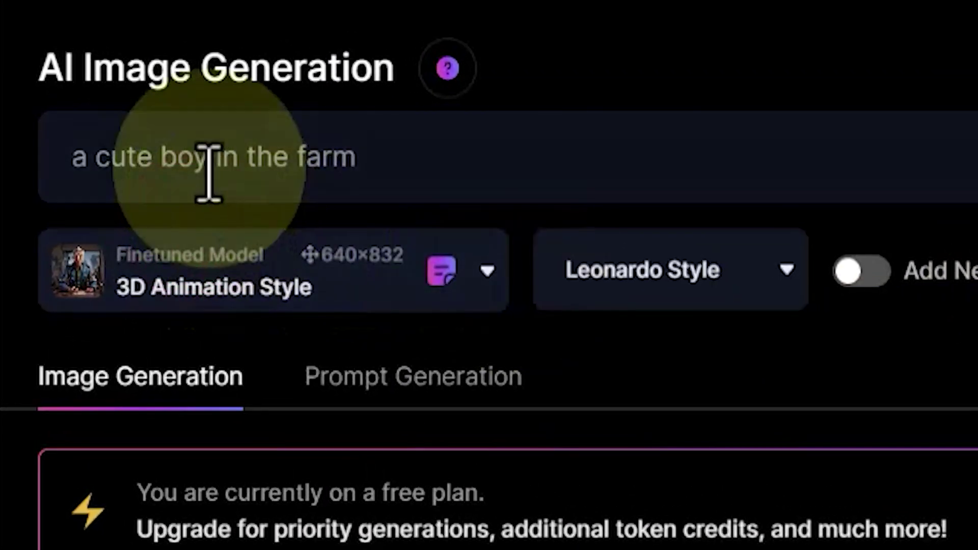
# Change the prompt to 'a cute cow in the farm' and generate four images.
pyautogui.doubleClick(191, 159)
pyautogui.write('cow')
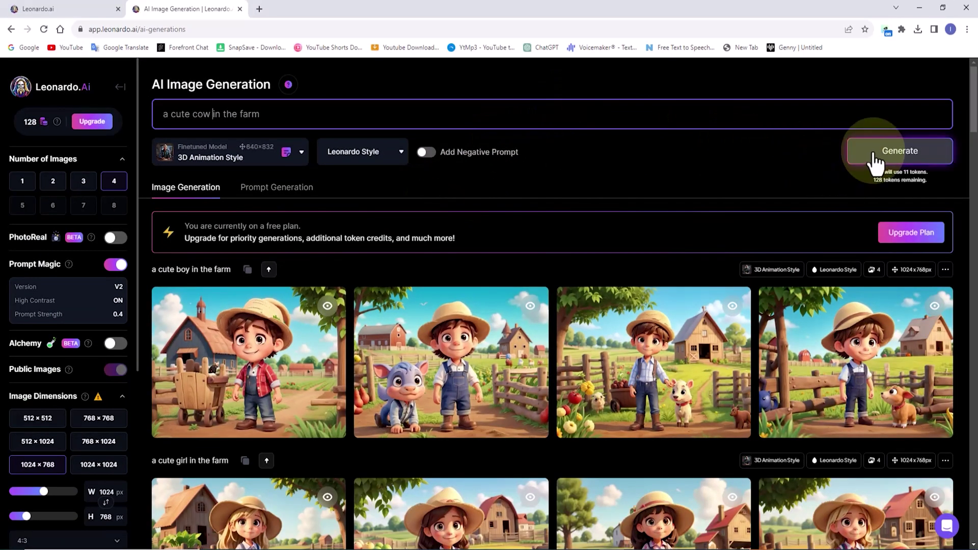
pyautogui.click(872, 151)
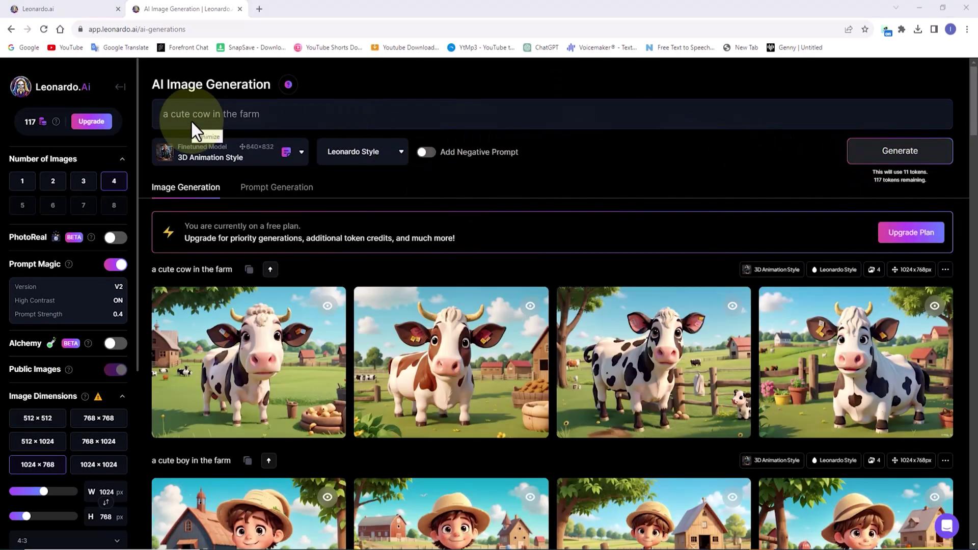
pyautogui.click(190, 121)
# Browse the four cow images and download the first black-and-white cow as a JPG.
pyautogui.click(277, 367)
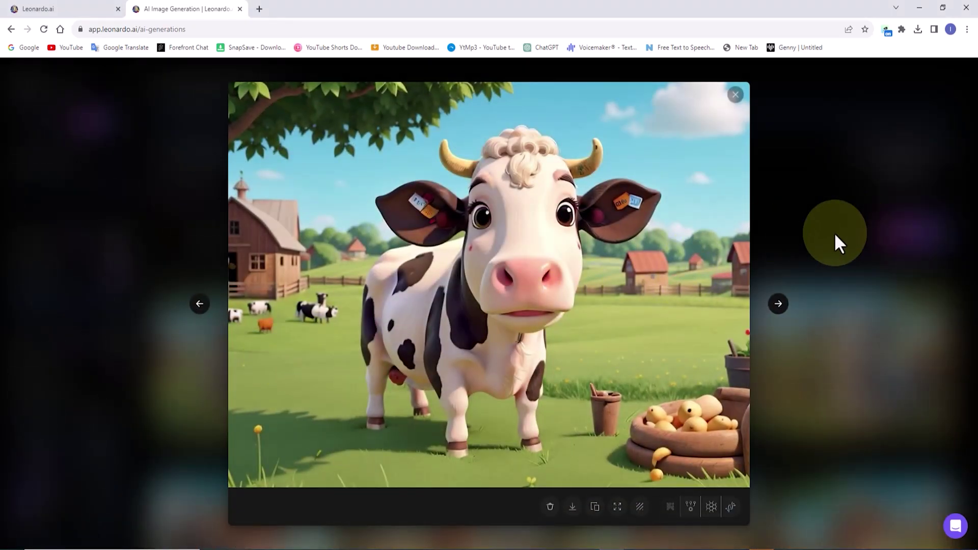
pyautogui.click(777, 304)
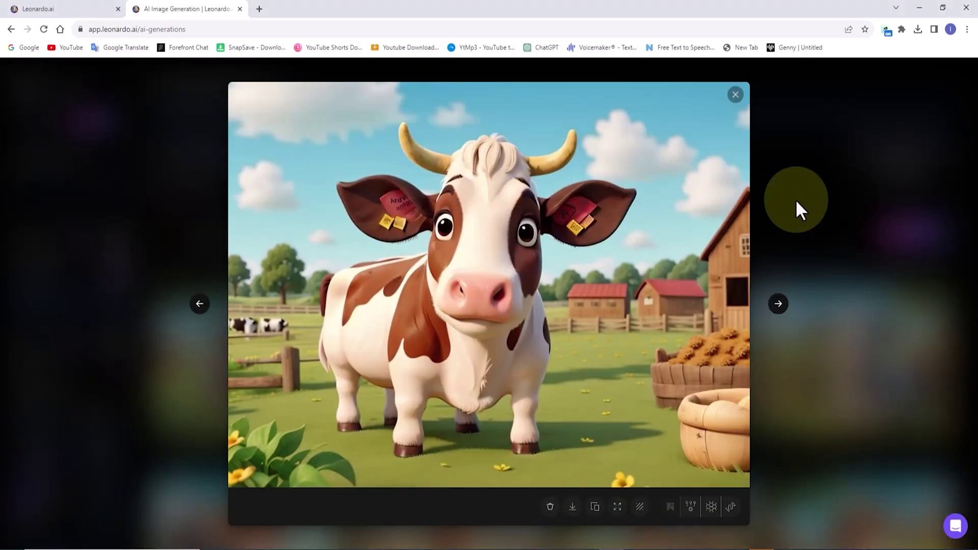
pyautogui.click(779, 304)
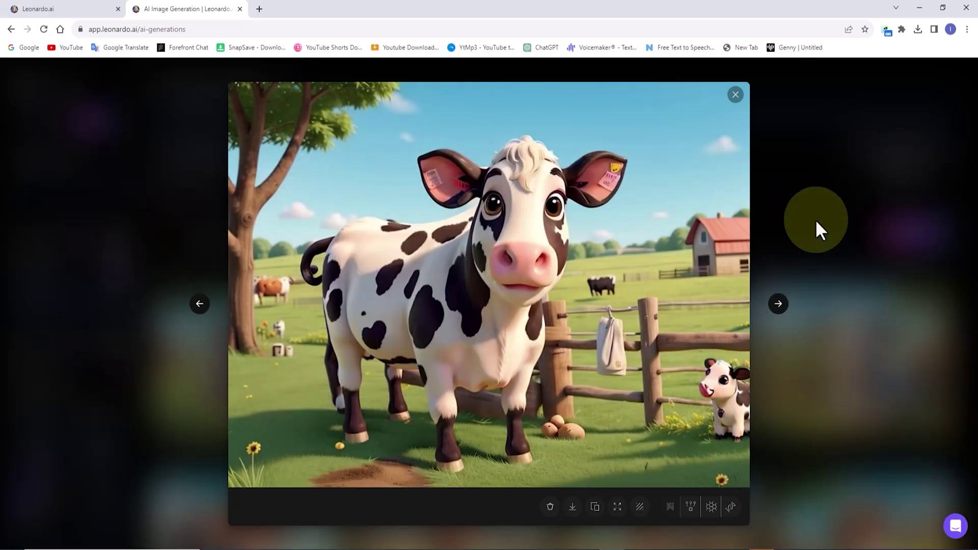
pyautogui.click(779, 304)
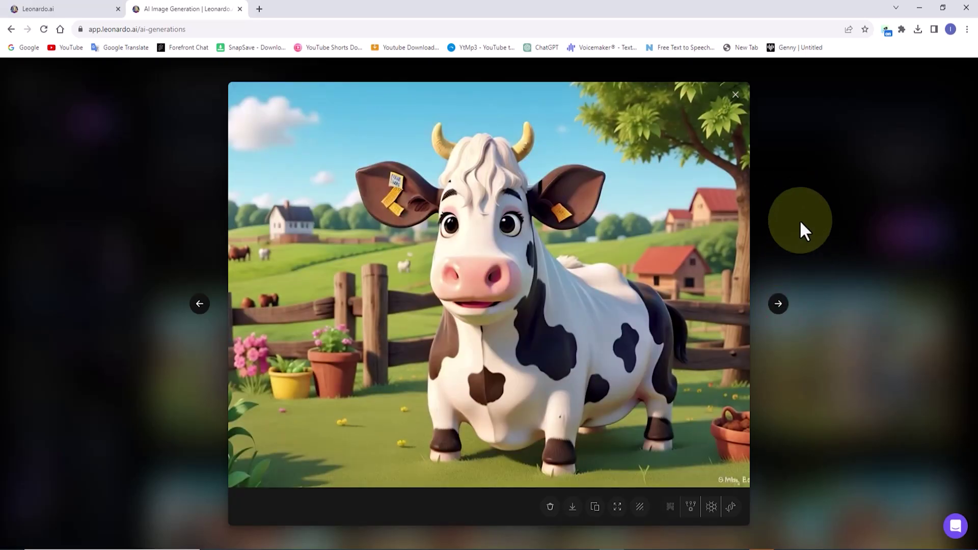
pyautogui.click(787, 233)
pyautogui.moveTo(284, 376)
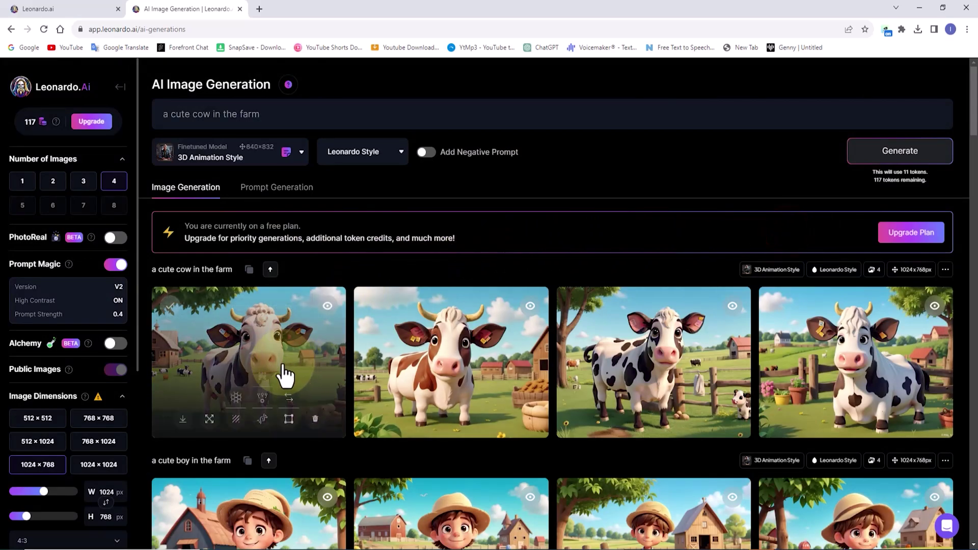
pyautogui.click(279, 344)
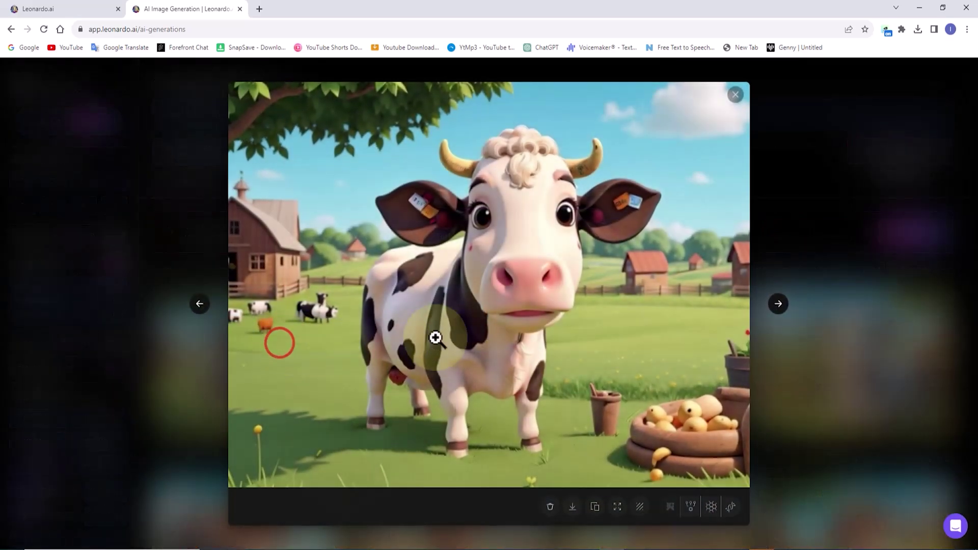
pyautogui.click(570, 507)
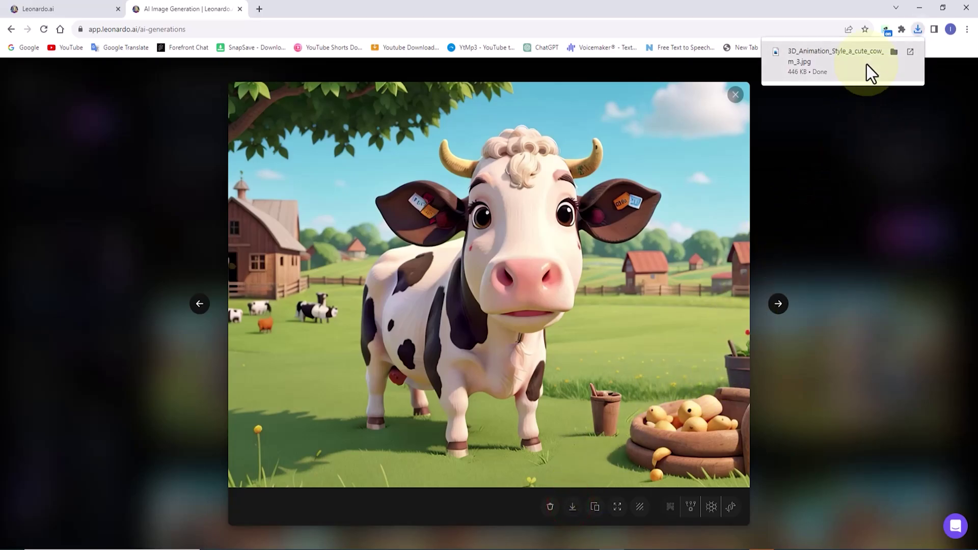
# Open the downloaded cow JPG in Windows Photos, zoom in and out, then close it.
pyautogui.click(866, 63)
pyautogui.scroll(3, 585, 294)
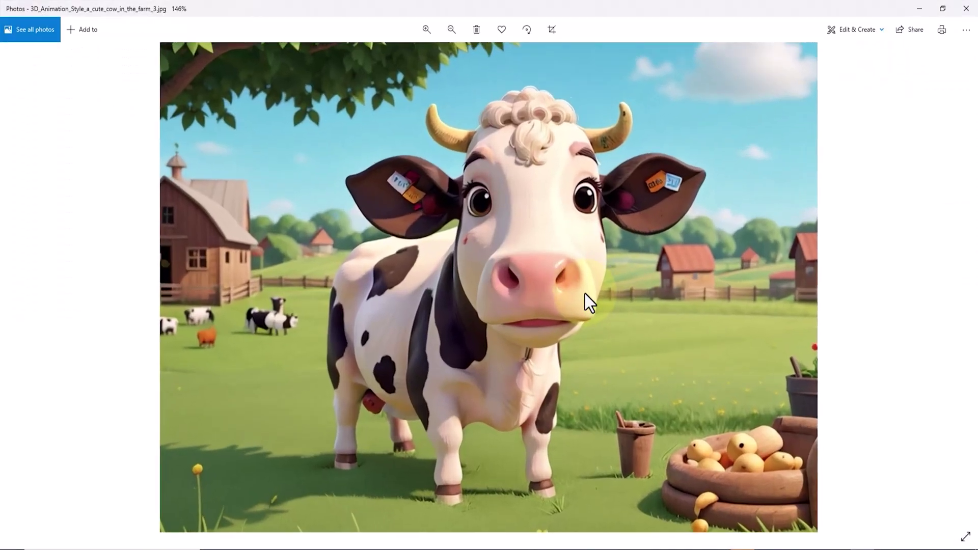
pyautogui.scroll(-4, 587, 292)
pyautogui.click(968, 10)
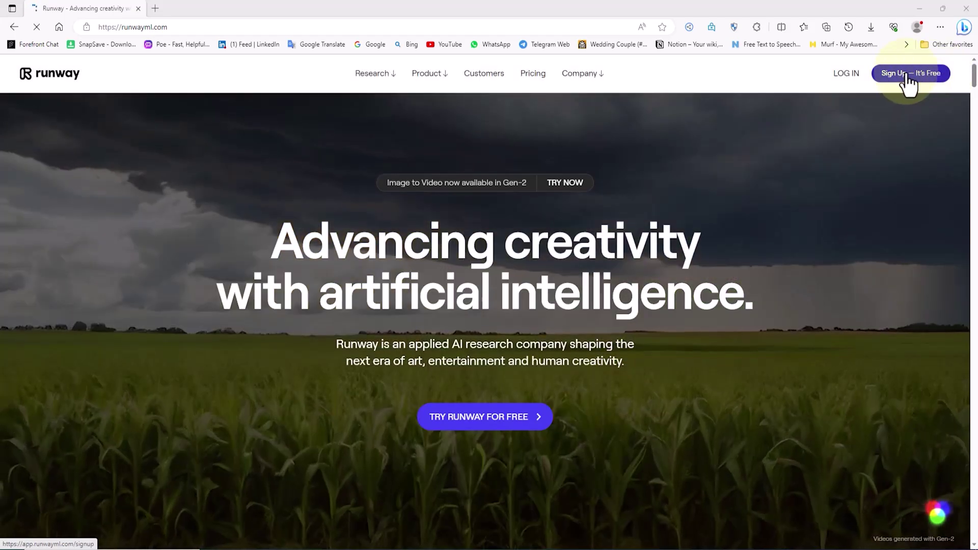
# Sign up for Runway, skip the subscription step and choose the Free Plan.
pyautogui.click(165, 97)
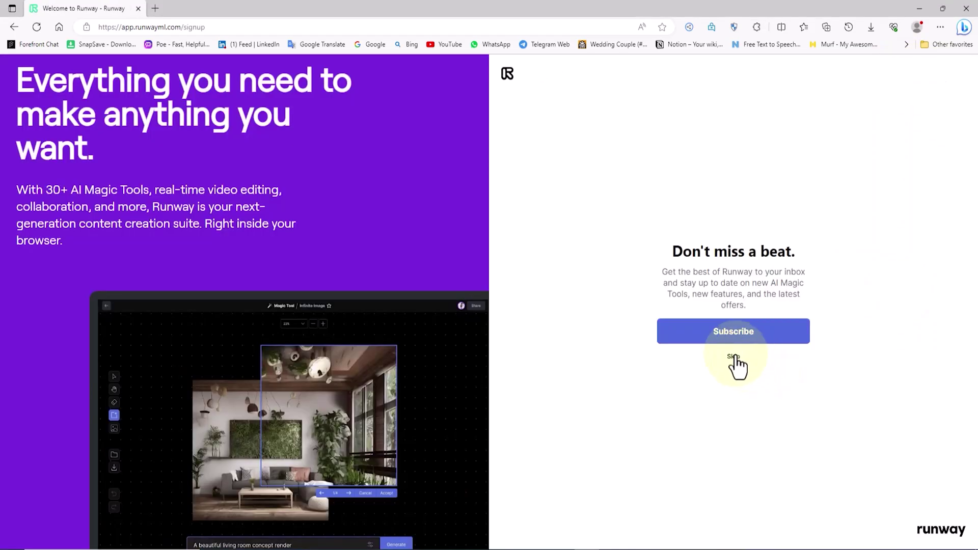
pyautogui.click(733, 355)
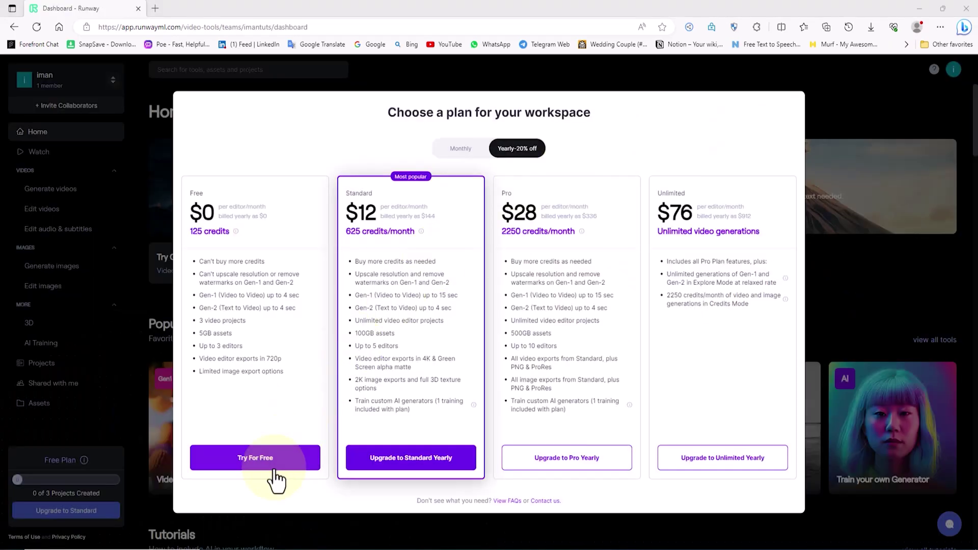
pyautogui.click(281, 461)
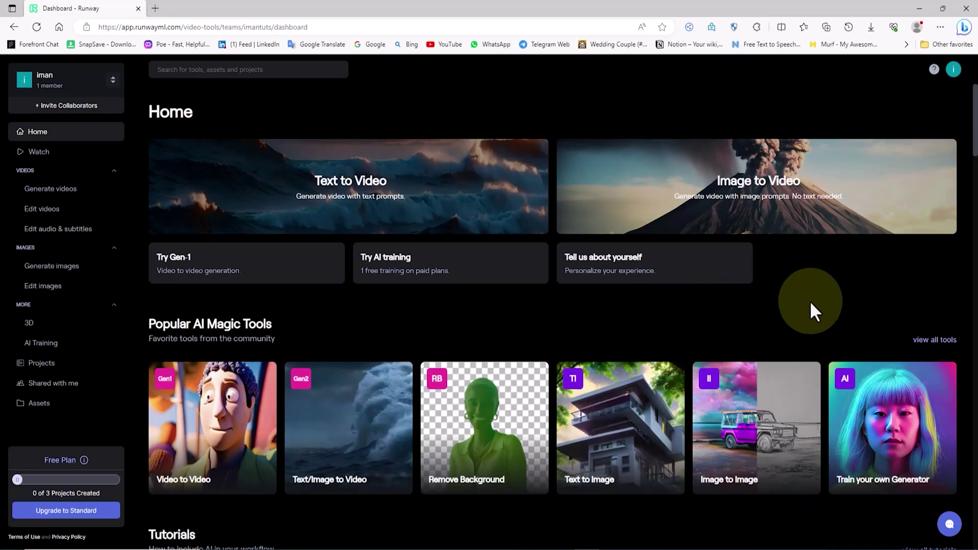
# Upload 01.jpg to Gen-2 Image to Video and generate a 4-second clip from it.
pyautogui.click(349, 428)
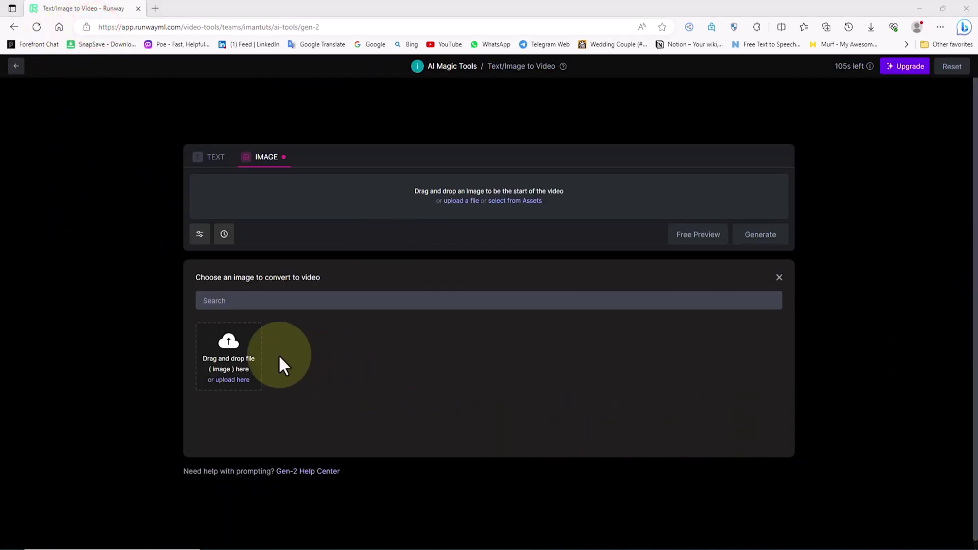
pyautogui.click(234, 379)
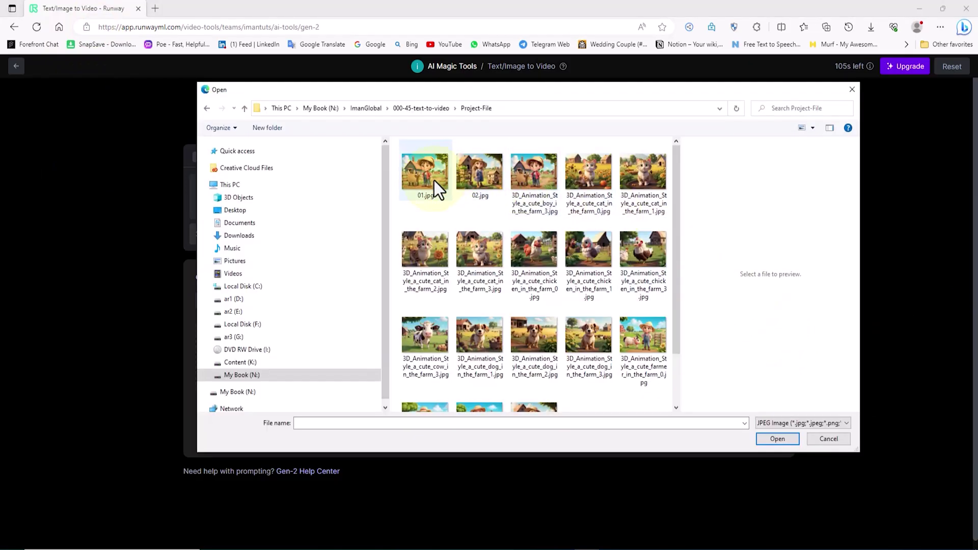
pyautogui.click(433, 180)
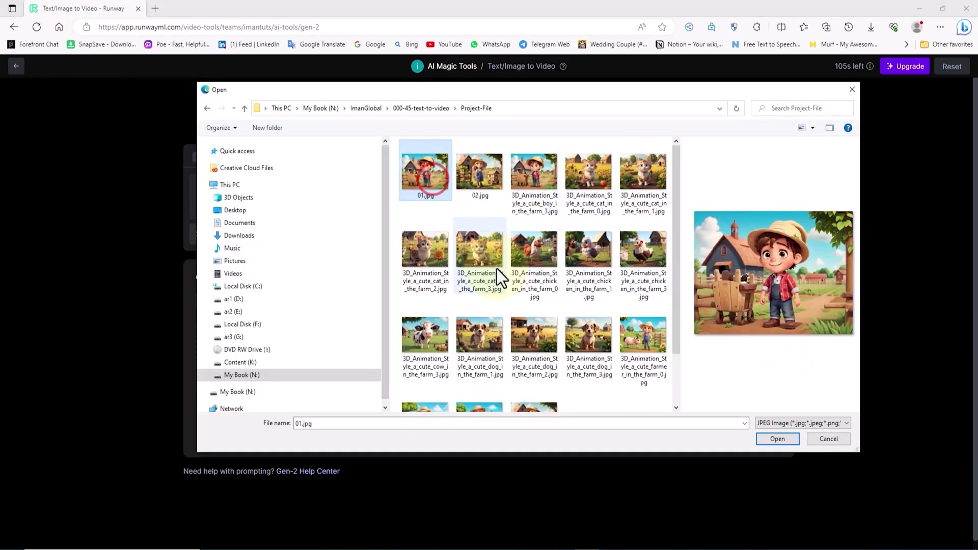
pyautogui.click(788, 441)
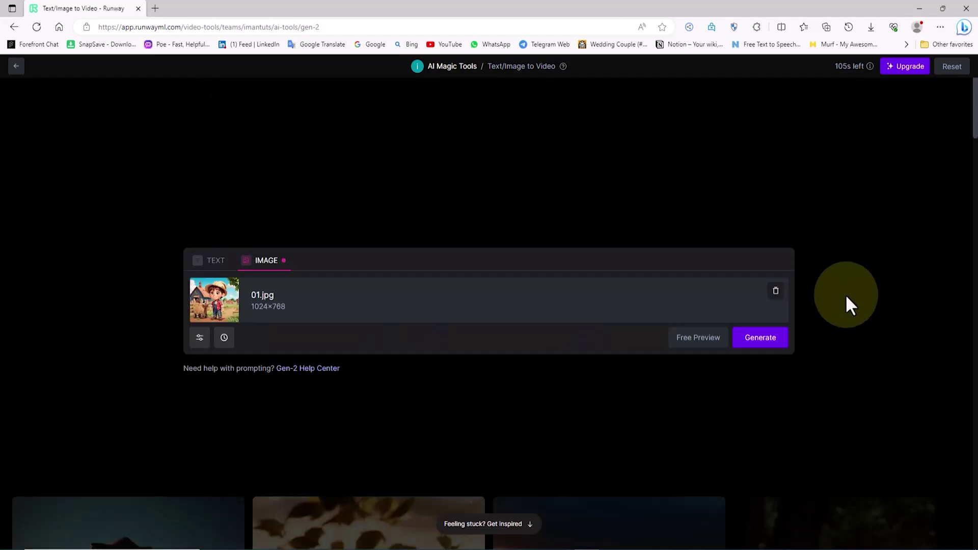
pyautogui.click(780, 345)
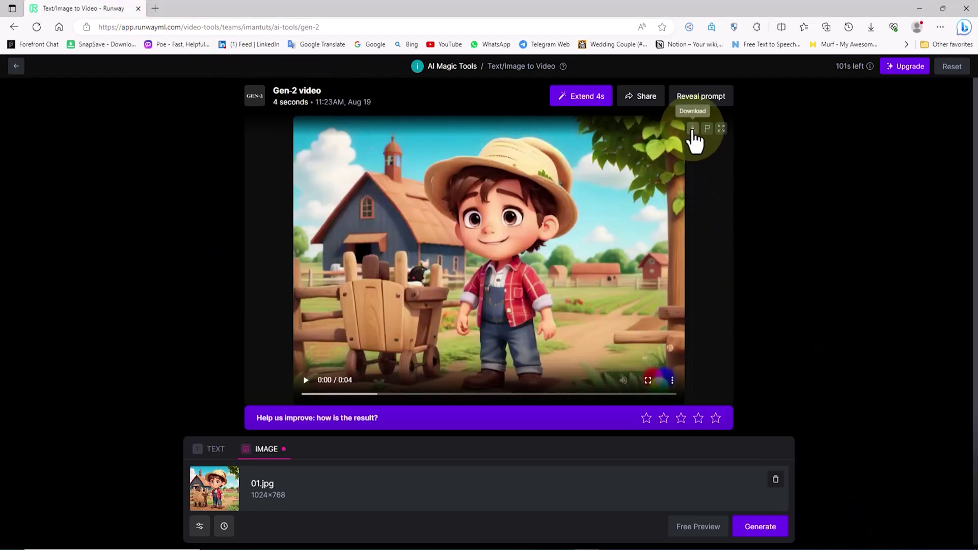
pyautogui.click(693, 129)
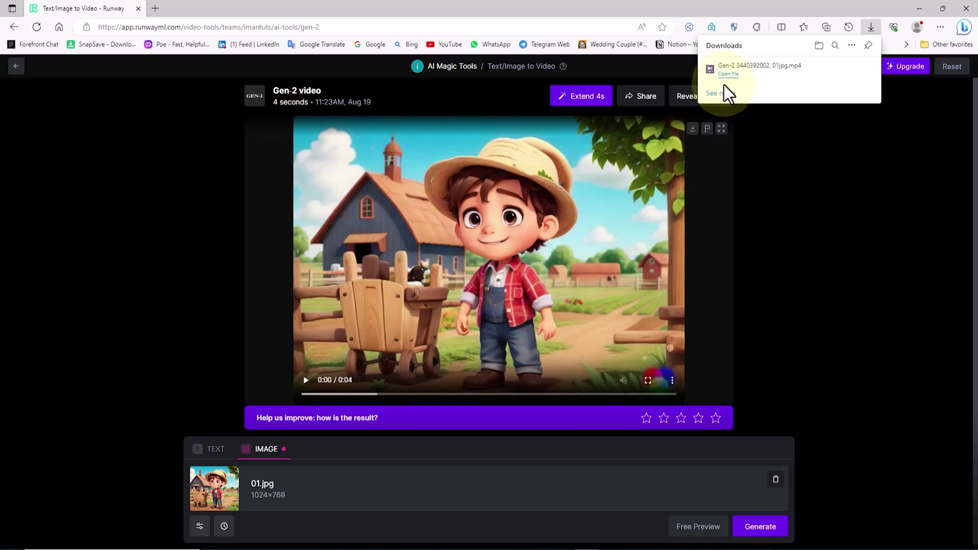
pyautogui.click(728, 74)
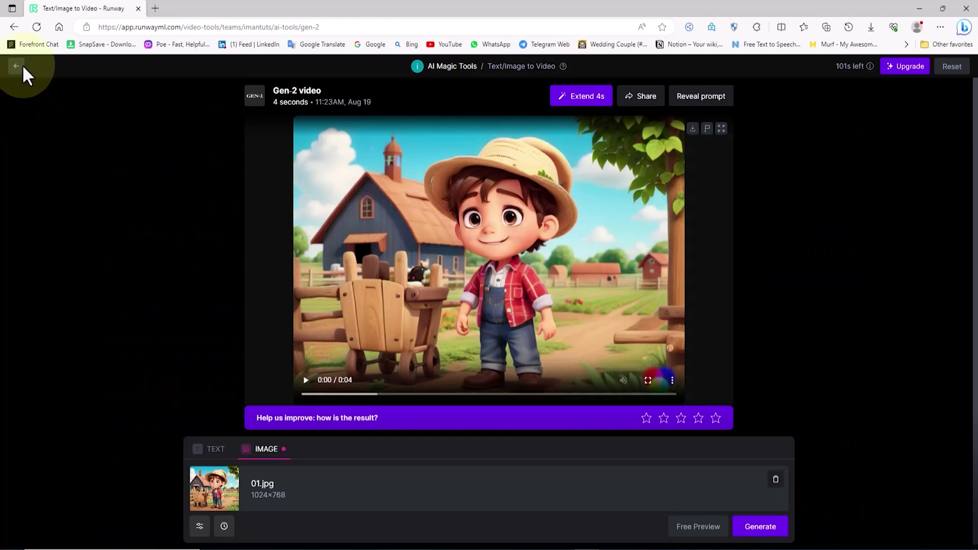
# Return to the dashboard, upload 02.jpg to Text/Image to Video and generate a 4-second clip.
pyautogui.click(16, 66)
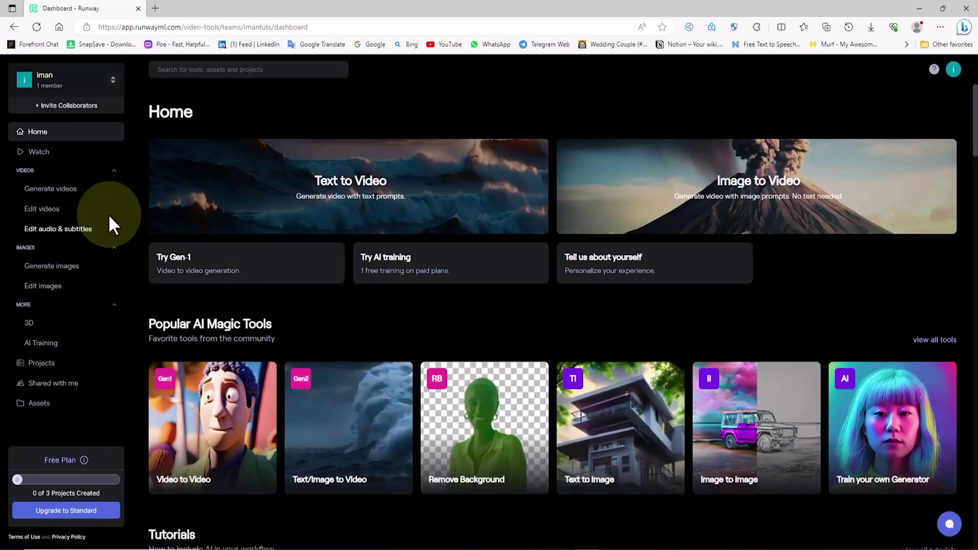
pyautogui.click(357, 408)
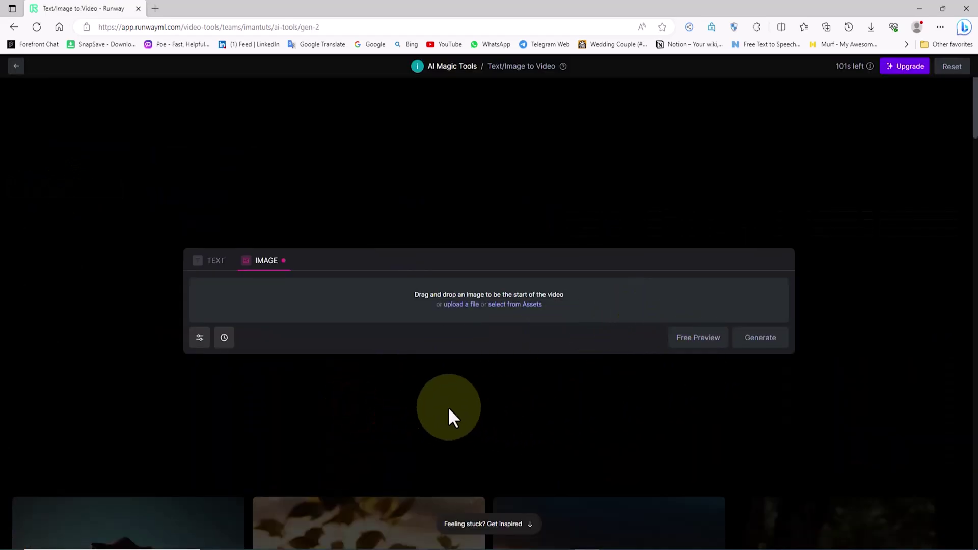
pyautogui.click(527, 307)
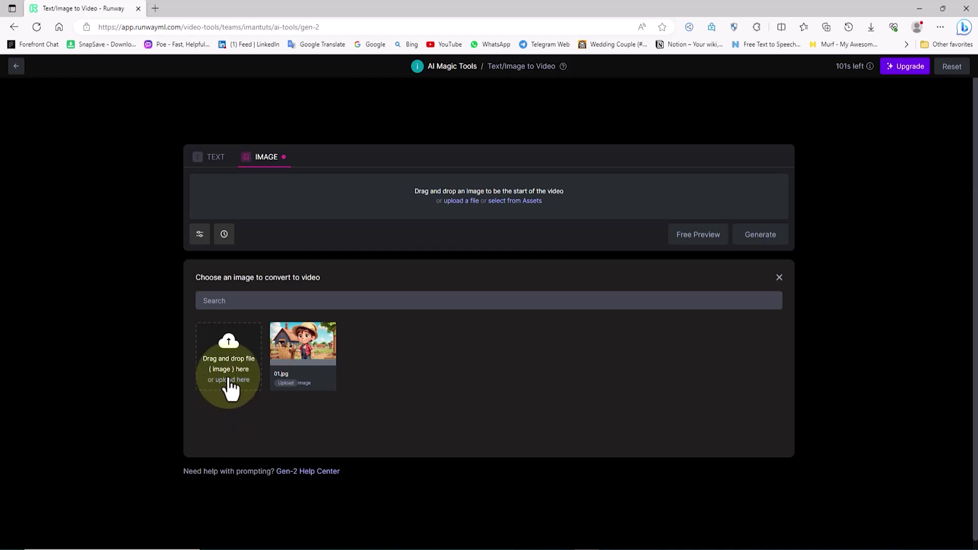
pyautogui.click(228, 379)
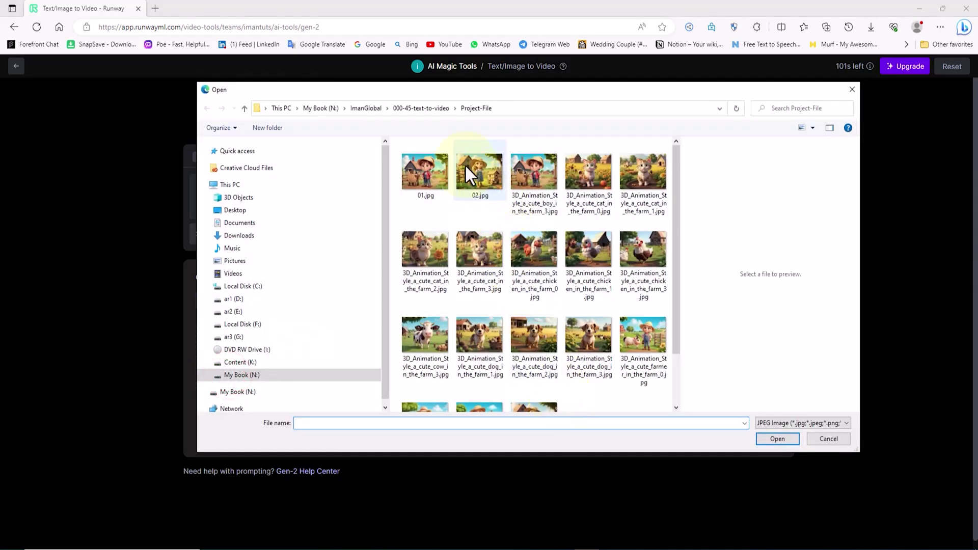
pyautogui.click(470, 168)
pyautogui.click(779, 439)
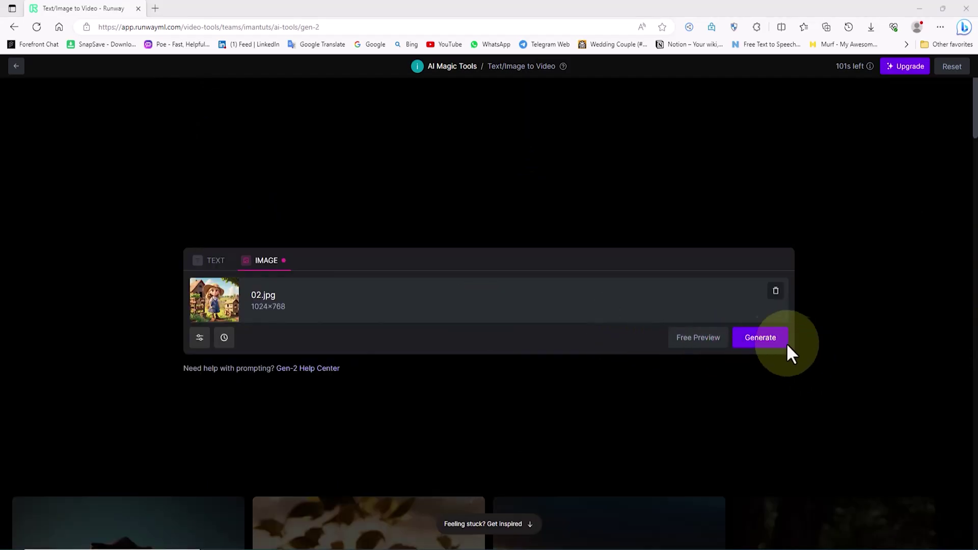
pyautogui.click(766, 340)
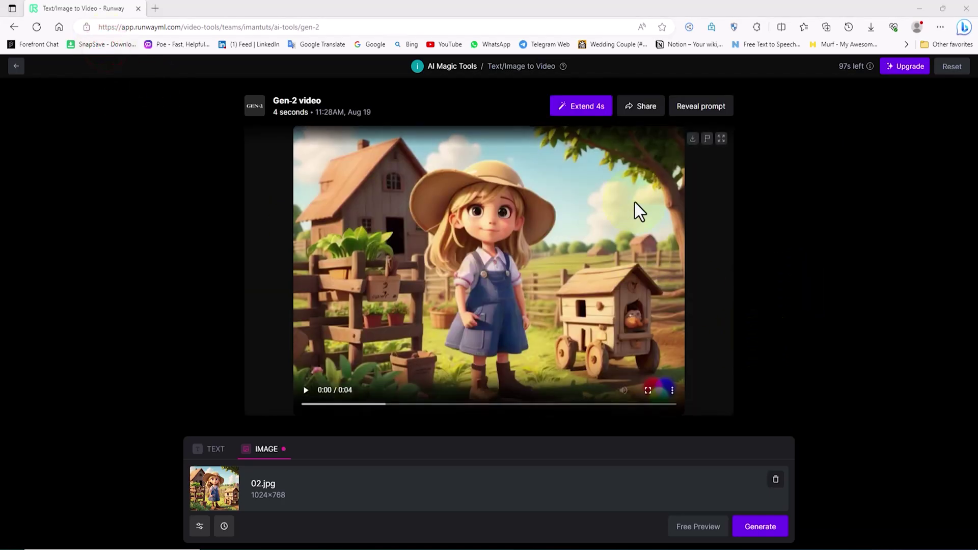
pyautogui.click(693, 140)
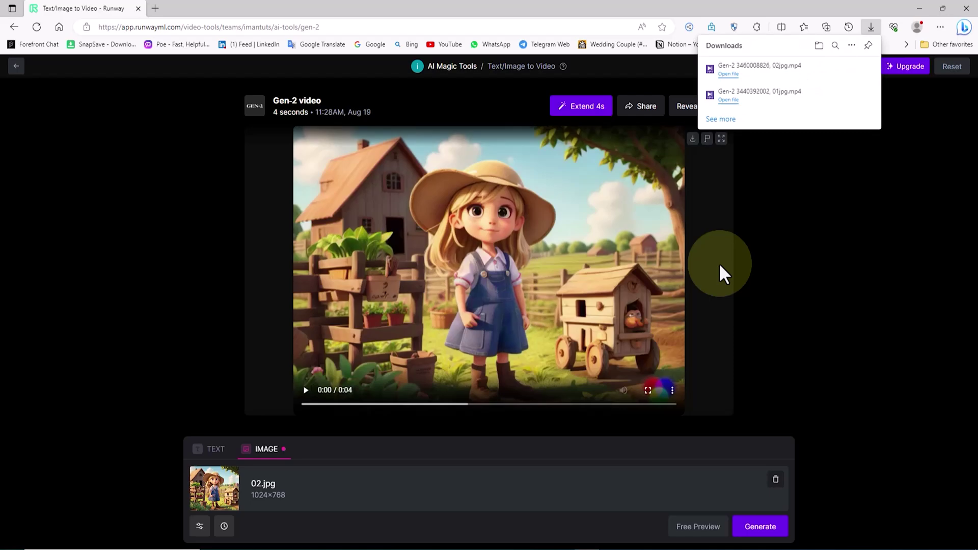
pyautogui.click(818, 202)
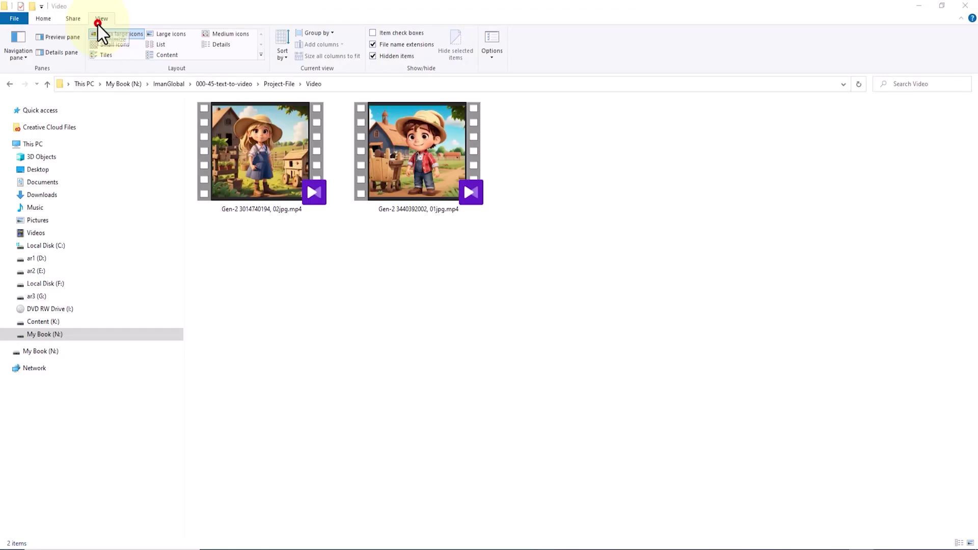
pyautogui.click(100, 20)
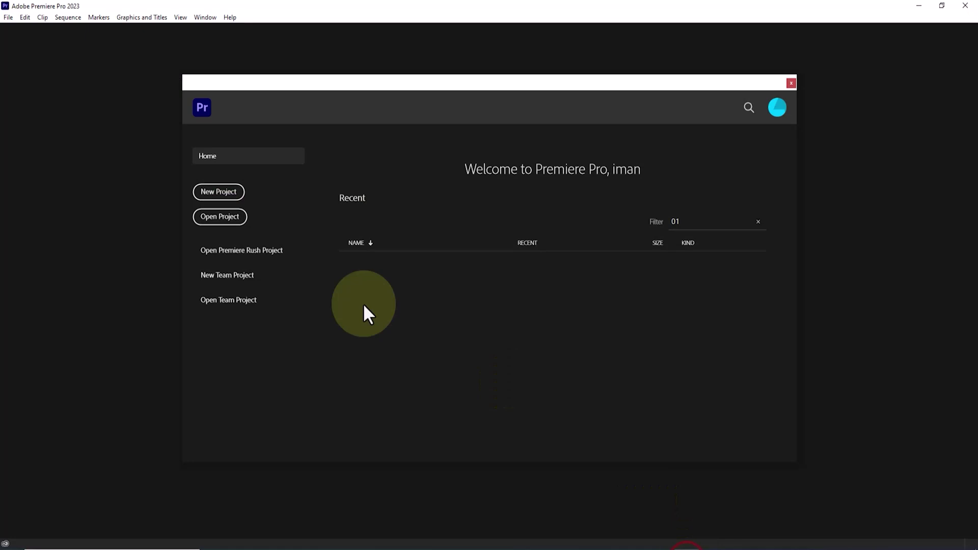
# Create a new Premiere Pro project named '3d Animation' in the chosen save folder.
pyautogui.click(230, 193)
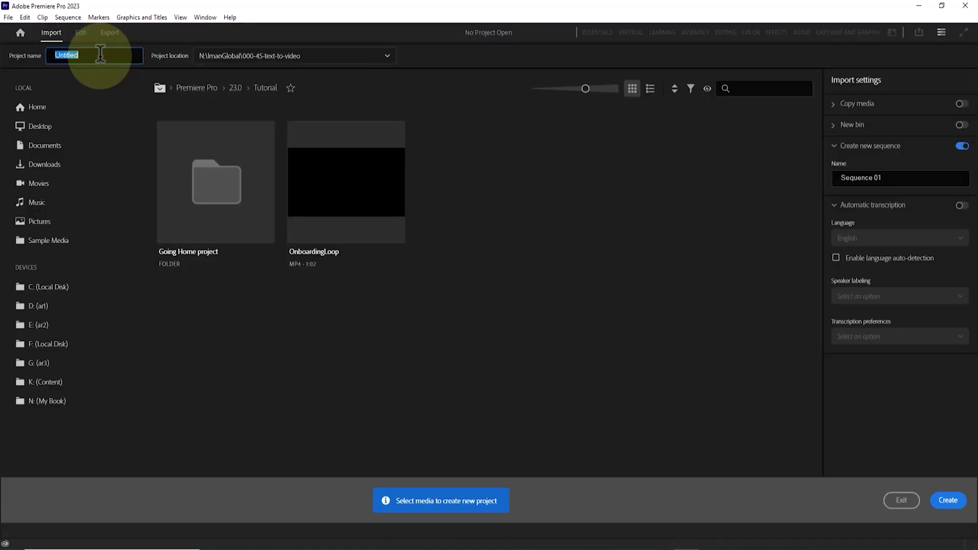
pyautogui.write('3d')
pyautogui.write(' Animation')
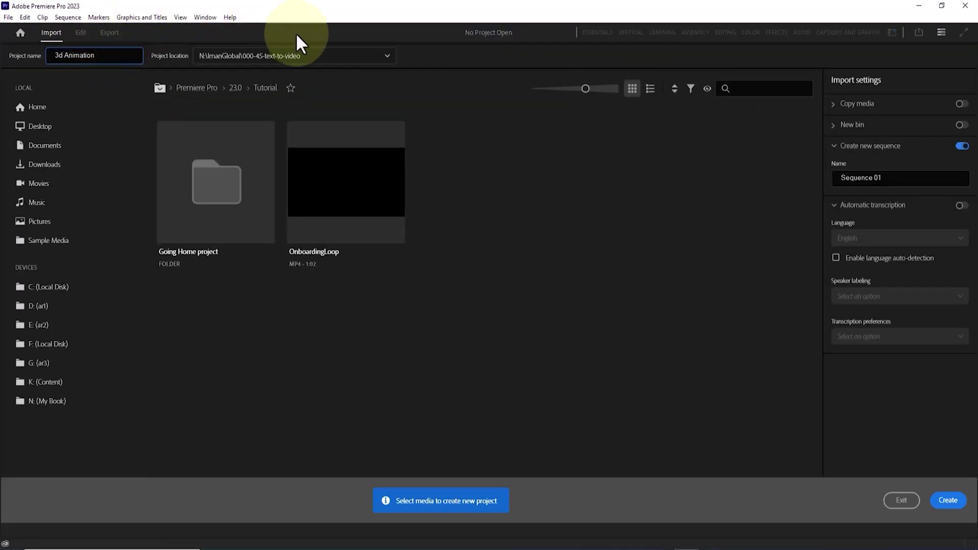
pyautogui.click(585, 91)
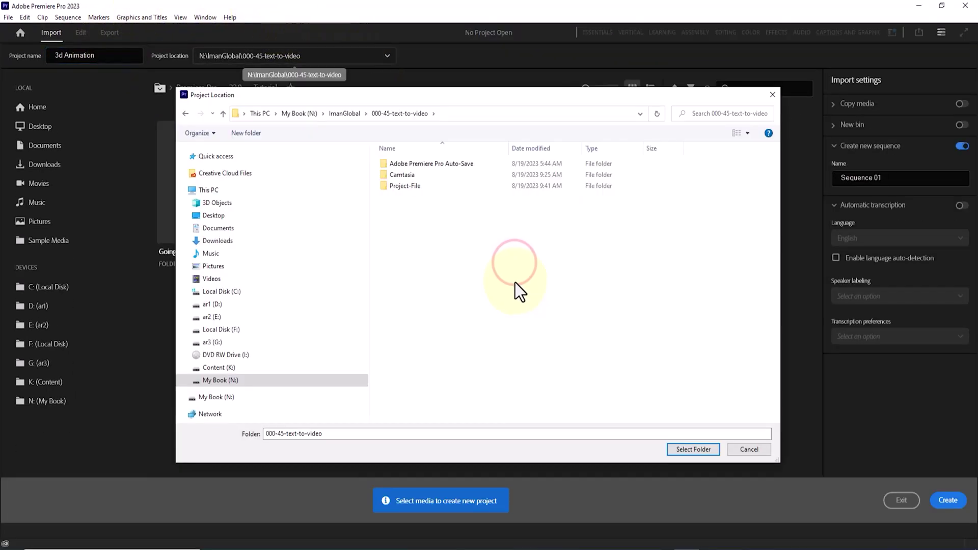
pyautogui.click(693, 449)
pyautogui.click(947, 501)
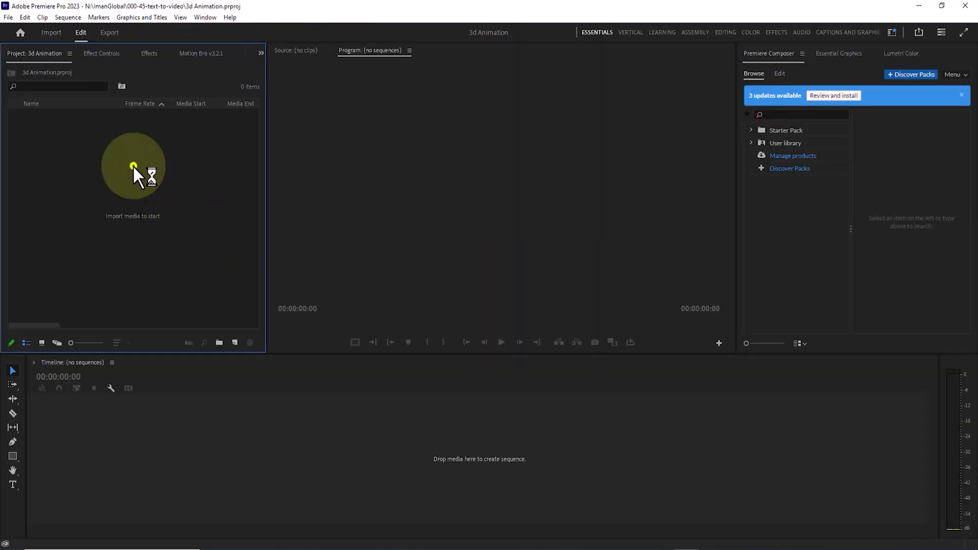
# Import the farm girl's Gen-2 clip and drag it onto the timeline to make a new sequence.
pyautogui.rightClick(133, 165)
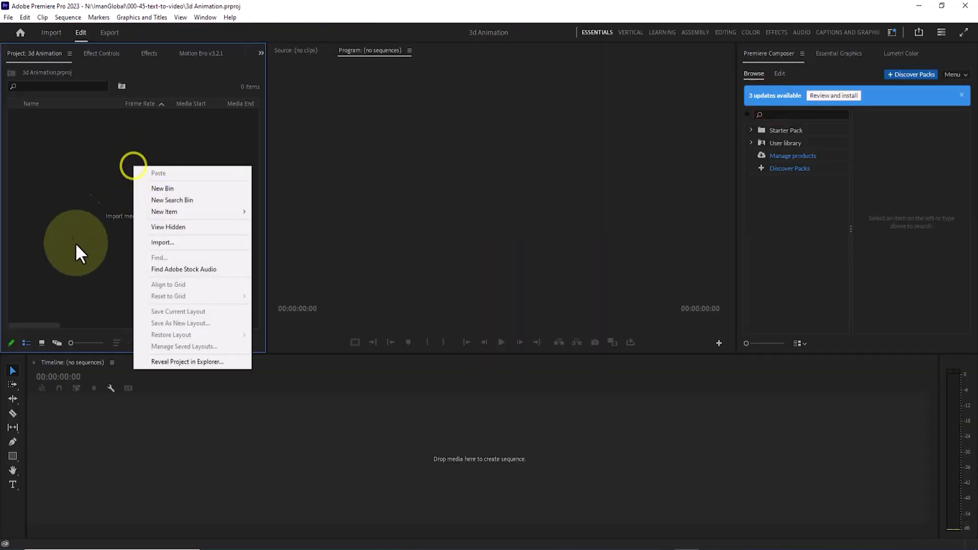
pyautogui.click(190, 250)
pyautogui.click(402, 197)
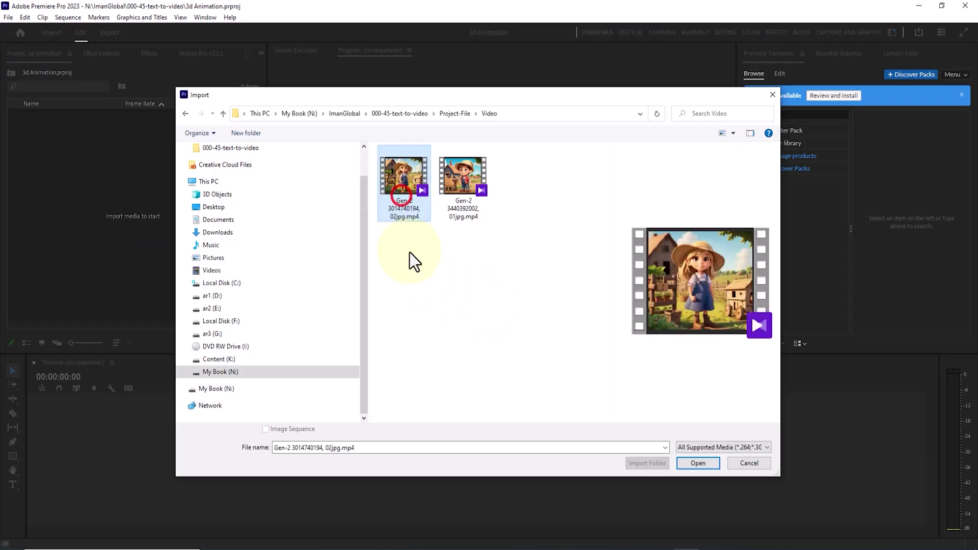
pyautogui.click(698, 463)
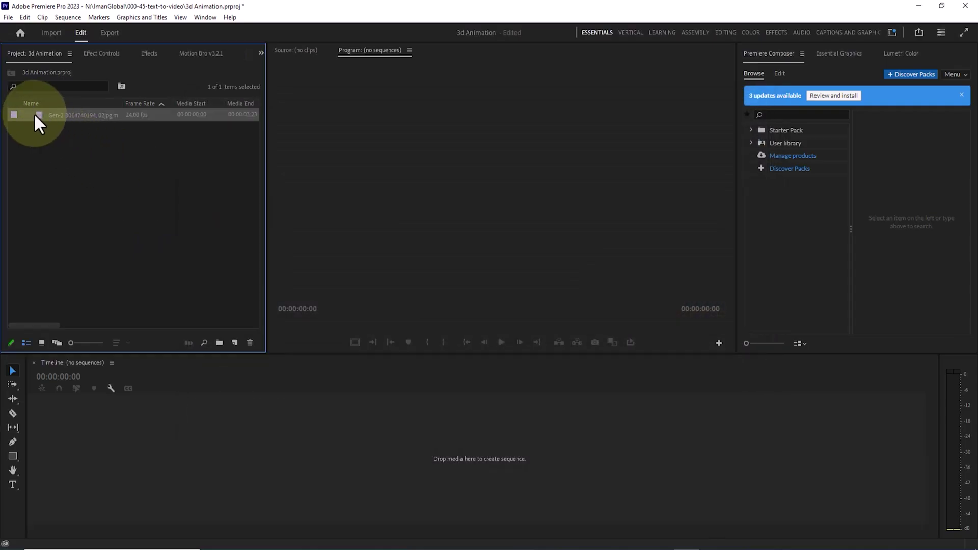
pyautogui.moveTo(33, 113); pyautogui.dragTo(343, 456)
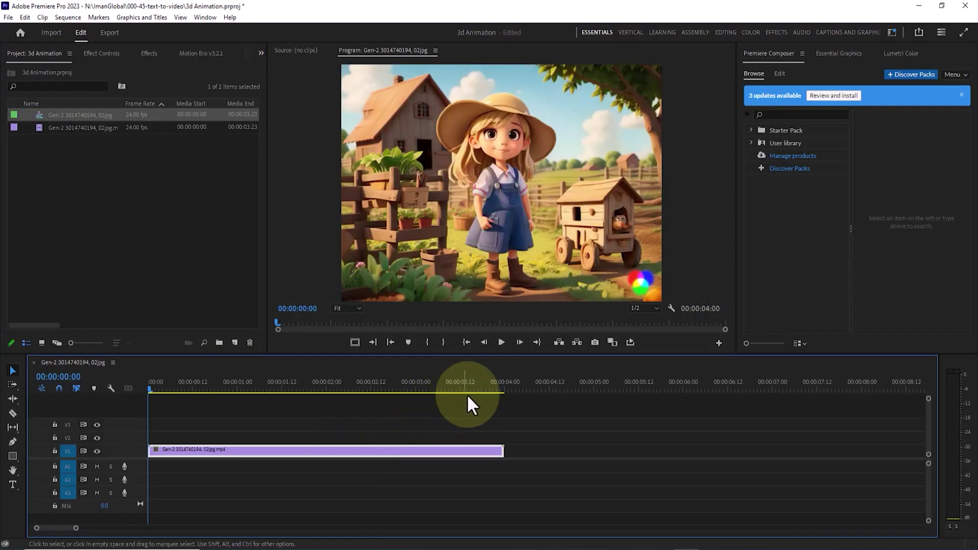
# Export the clip's last frame at 00:00:03:23 as a JPEG still into Project-File\Video.
pyautogui.click(372, 342)
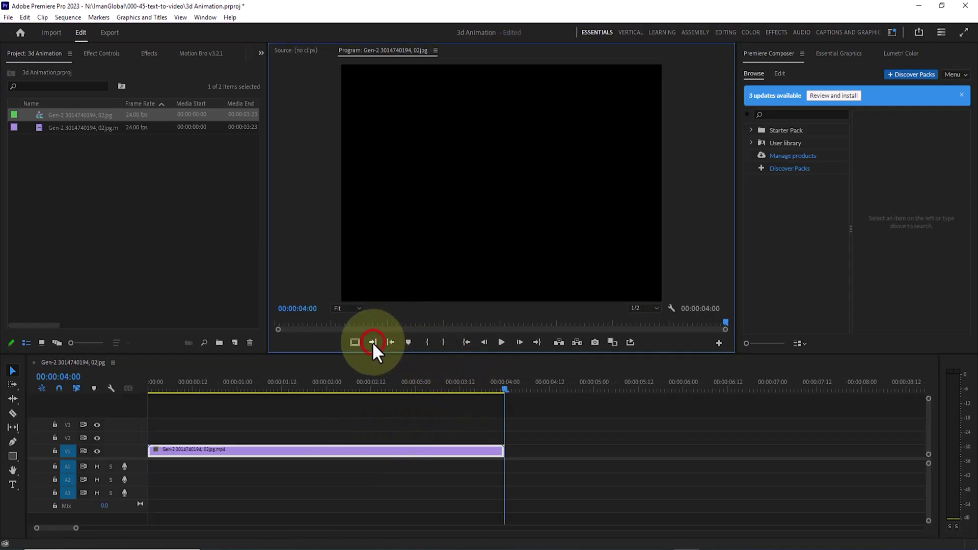
pyautogui.click(482, 342)
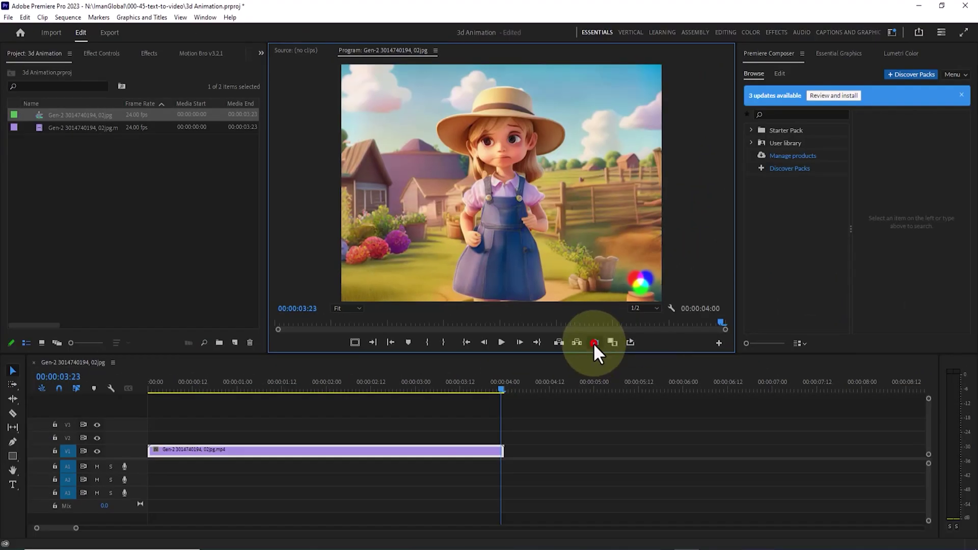
pyautogui.click(481, 255)
pyautogui.click(560, 299)
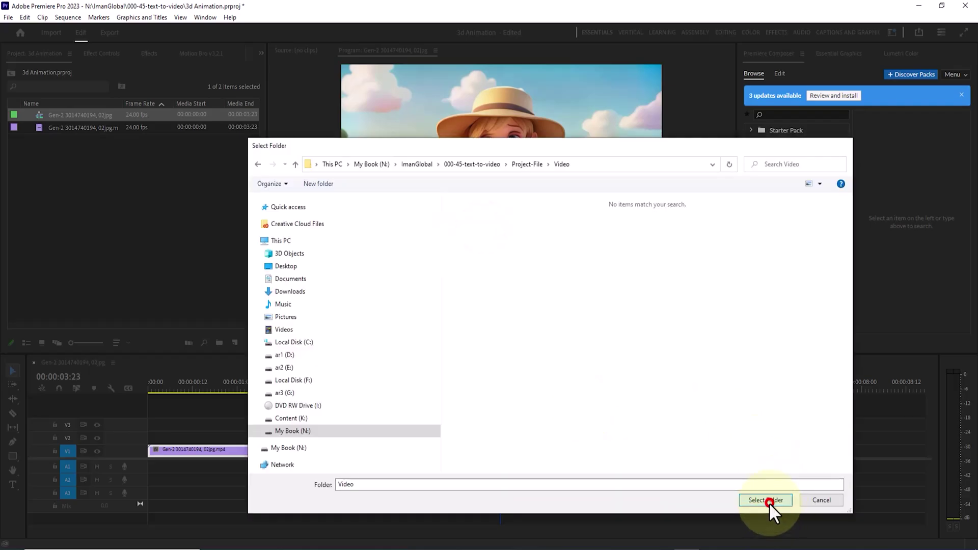
pyautogui.click(765, 500)
pyautogui.click(515, 317)
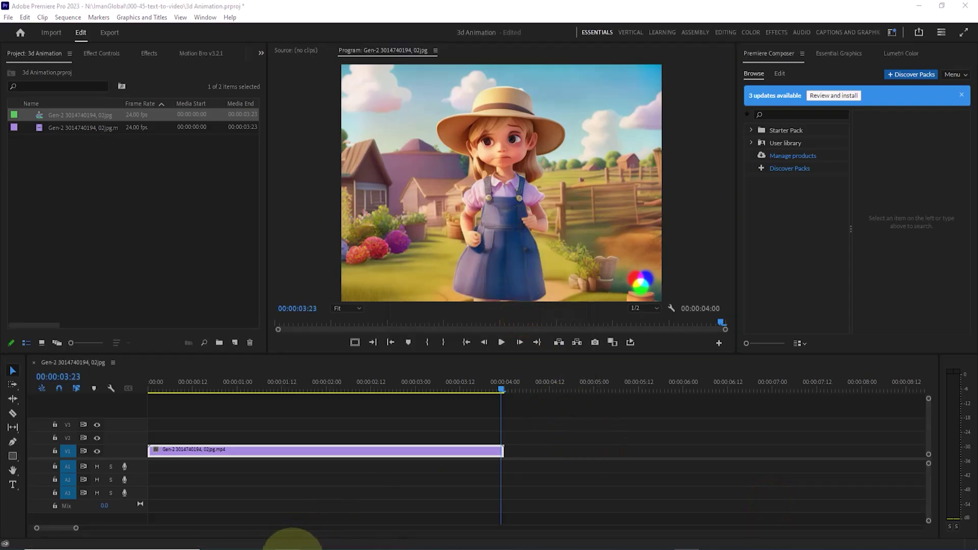
# Open the exported Still002 image from the Video folder to check it, then close the viewer.
pyautogui.click(296, 545)
pyautogui.click(273, 159)
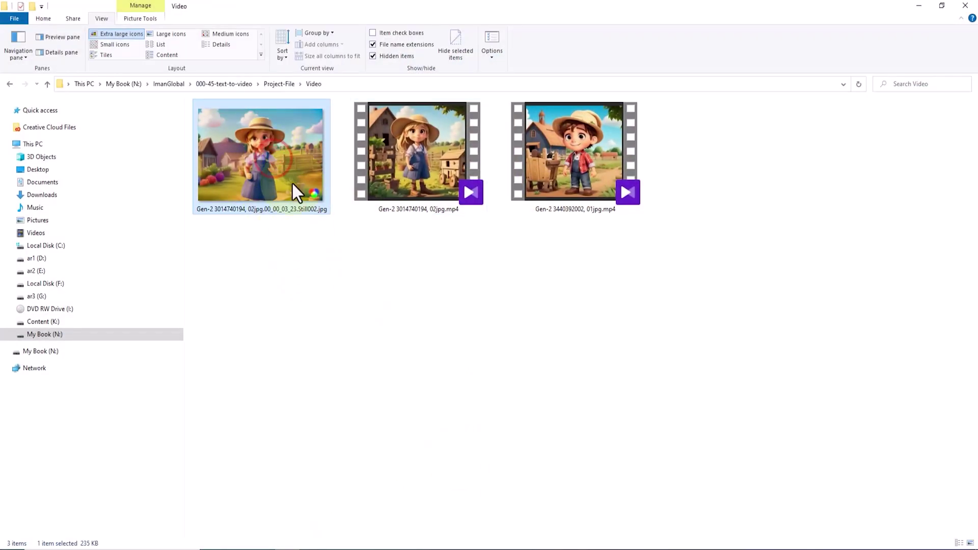
pyautogui.doubleClick(289, 168)
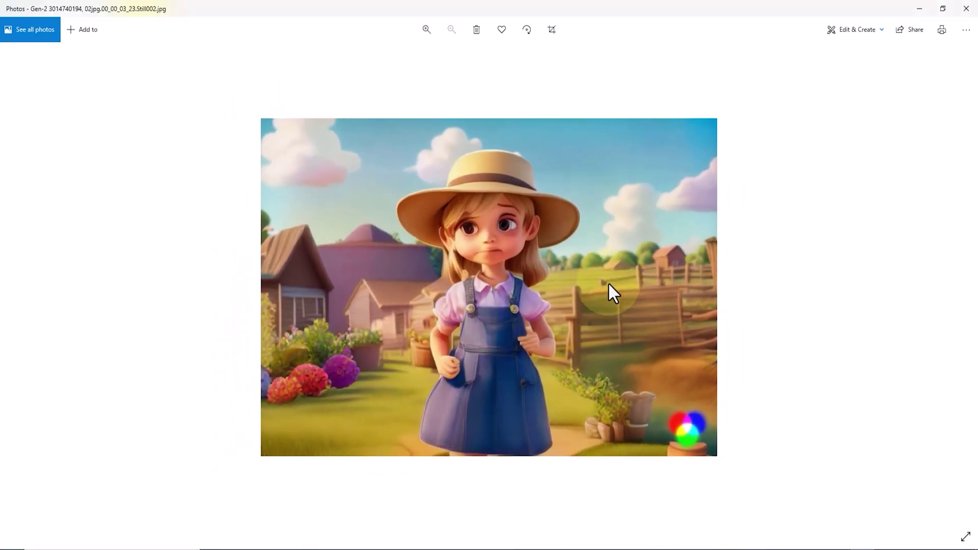
pyautogui.click(966, 9)
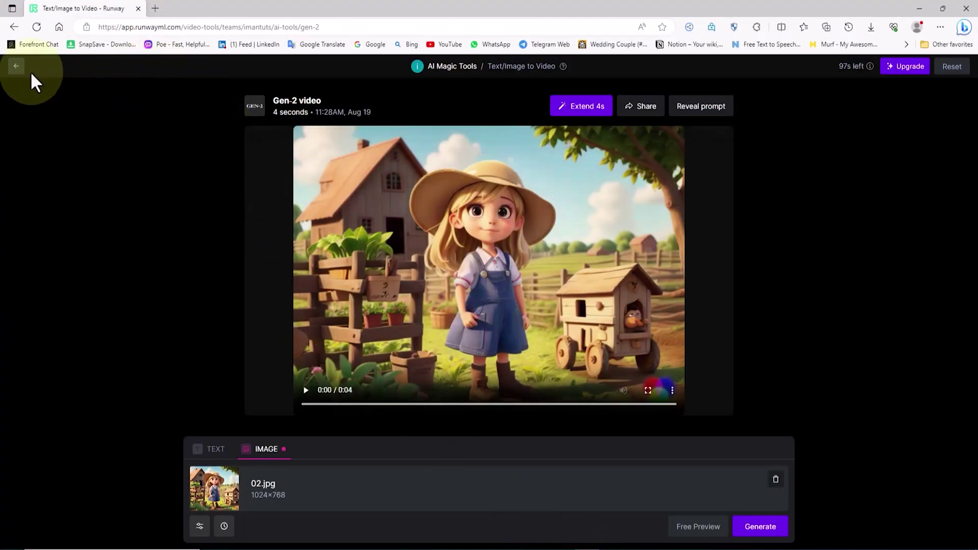
pyautogui.click(14, 68)
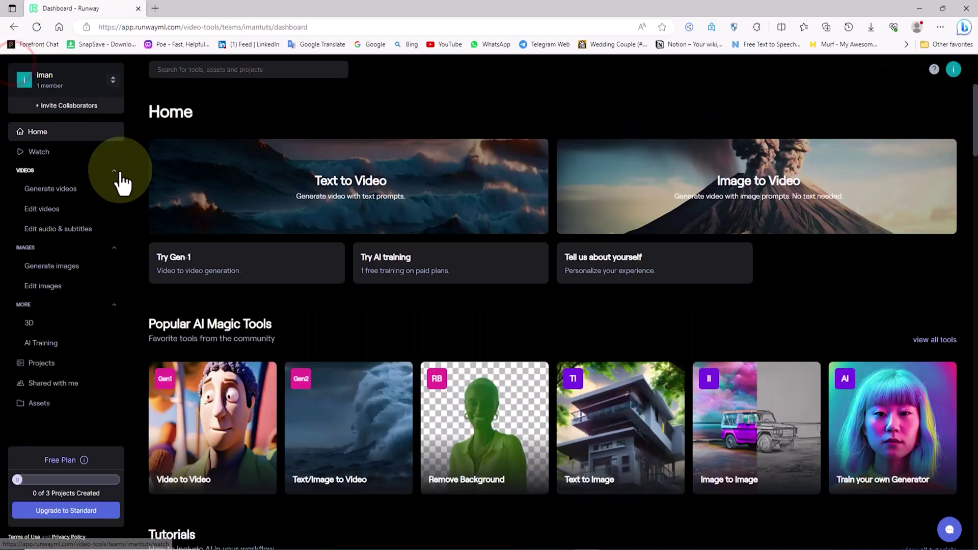
pyautogui.click(360, 429)
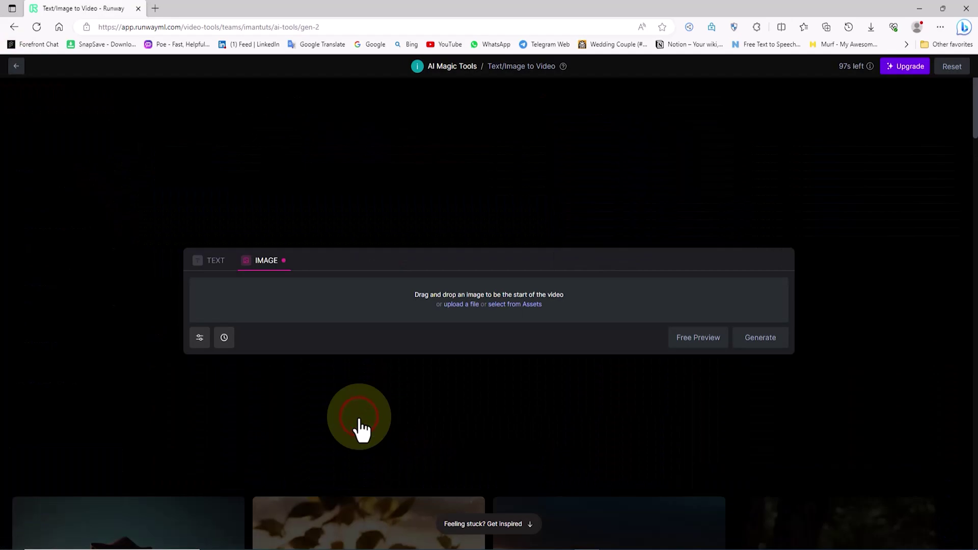
pyautogui.click(524, 305)
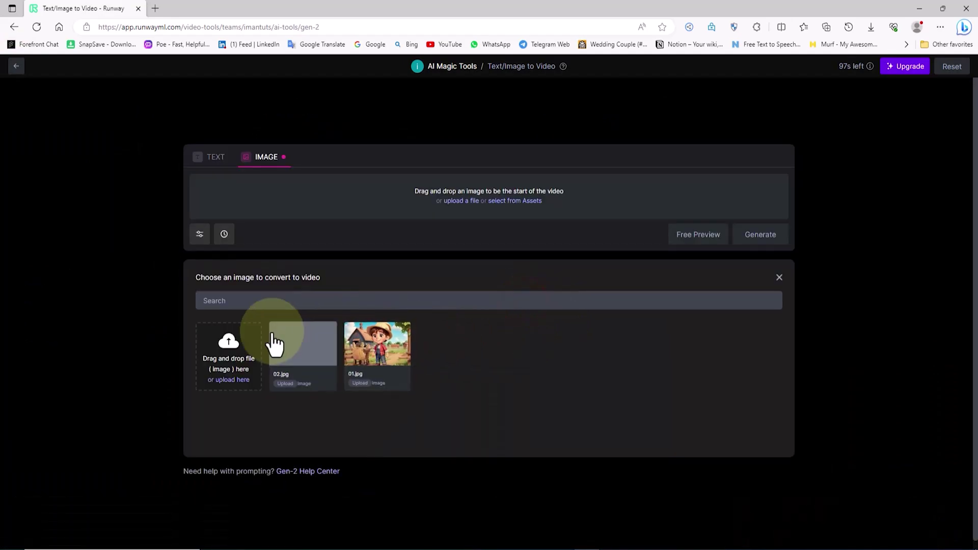
pyautogui.click(238, 379)
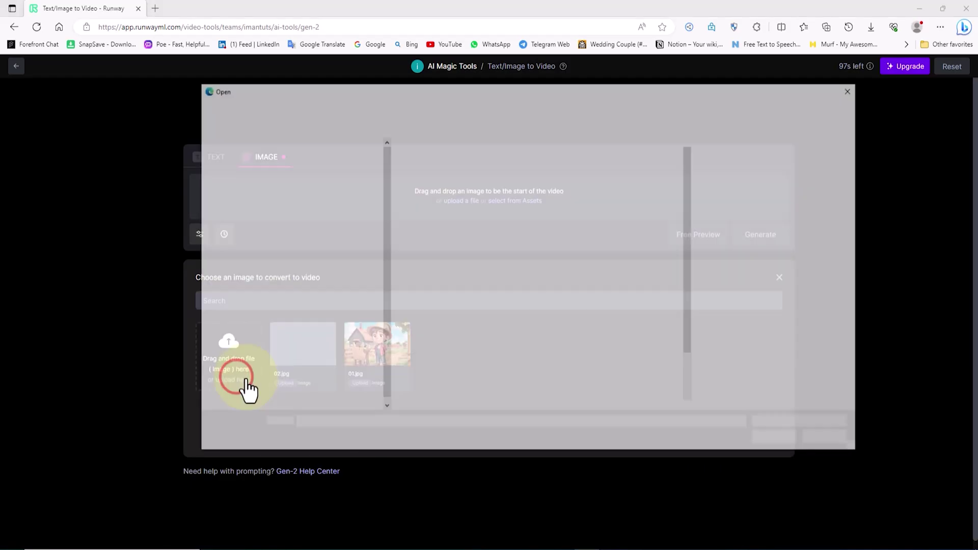
pyautogui.doubleClick(417, 176)
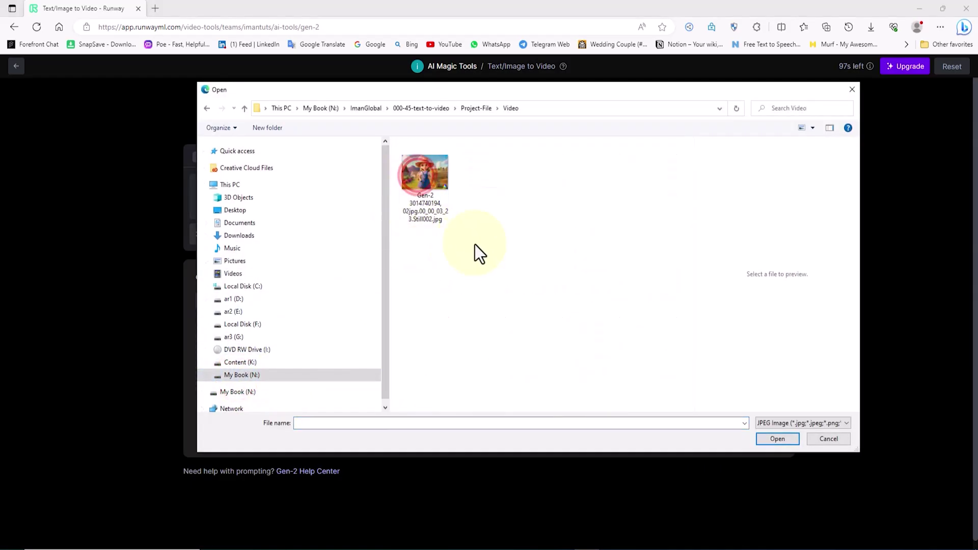
pyautogui.click(437, 175)
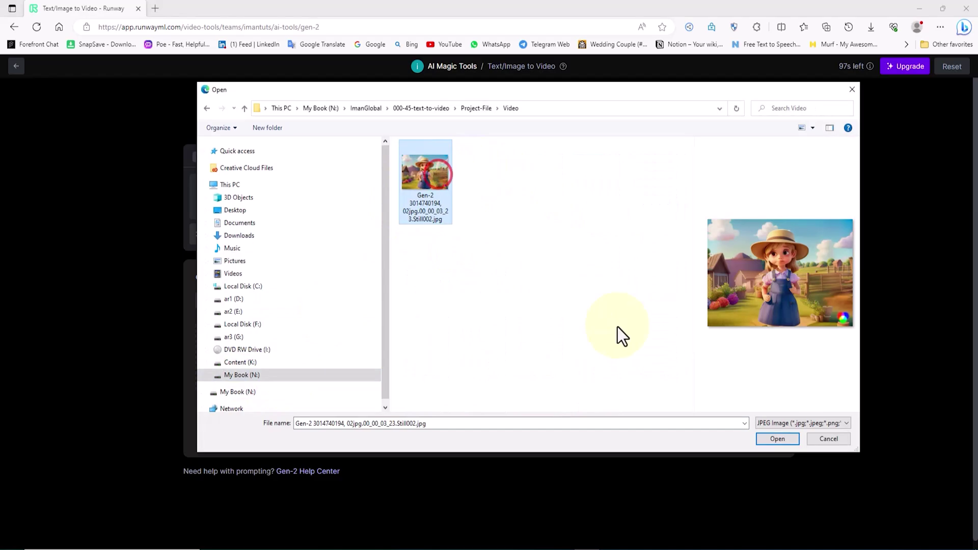
pyautogui.click(790, 438)
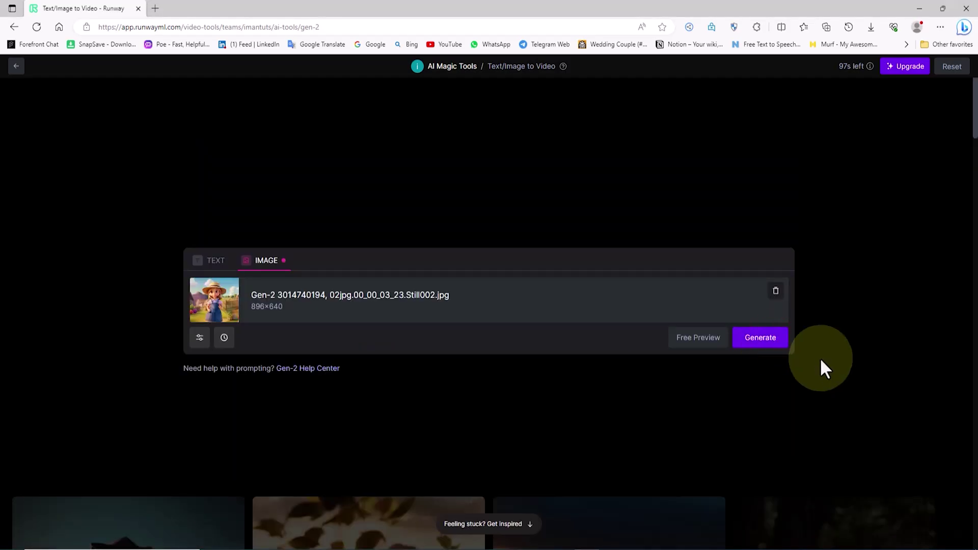
pyautogui.click(760, 338)
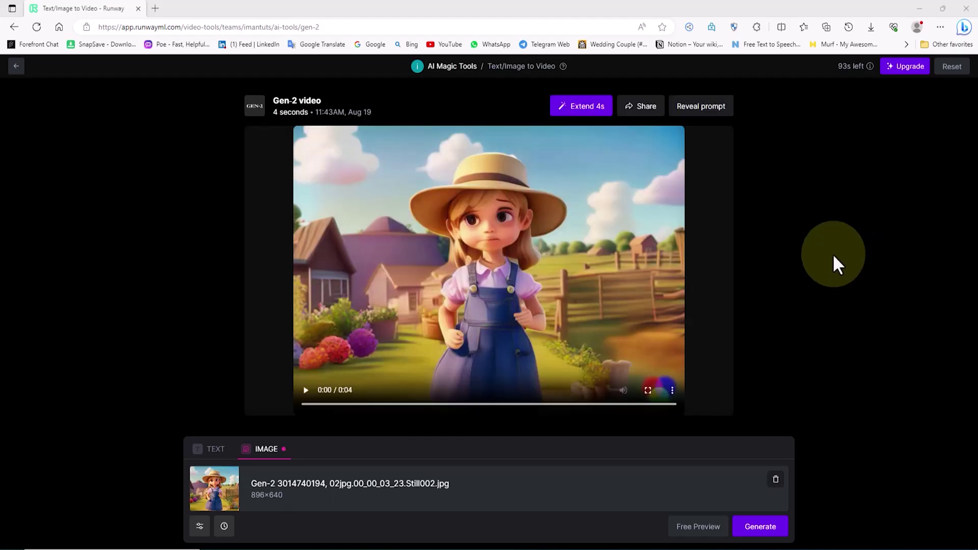
pyautogui.moveTo(689, 148)
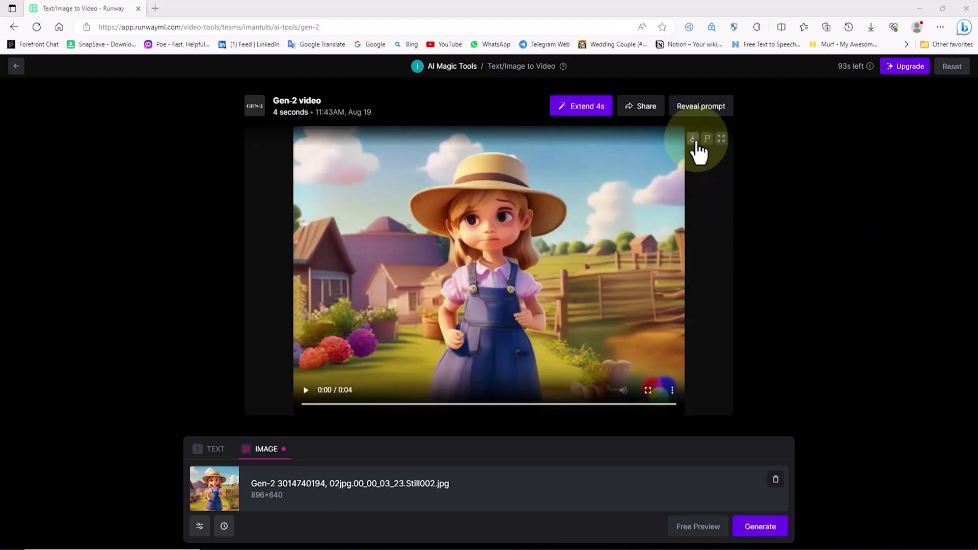
pyautogui.click(692, 140)
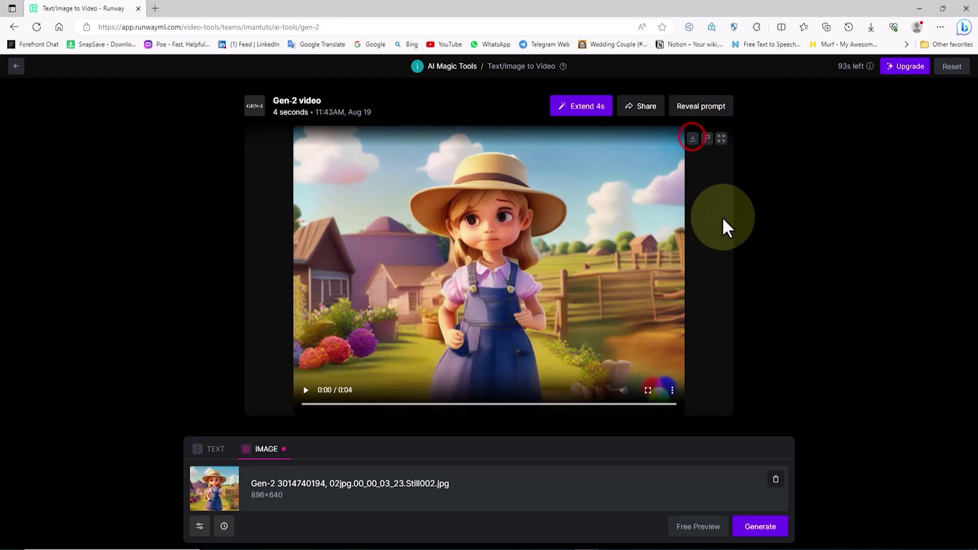
pyautogui.click(692, 139)
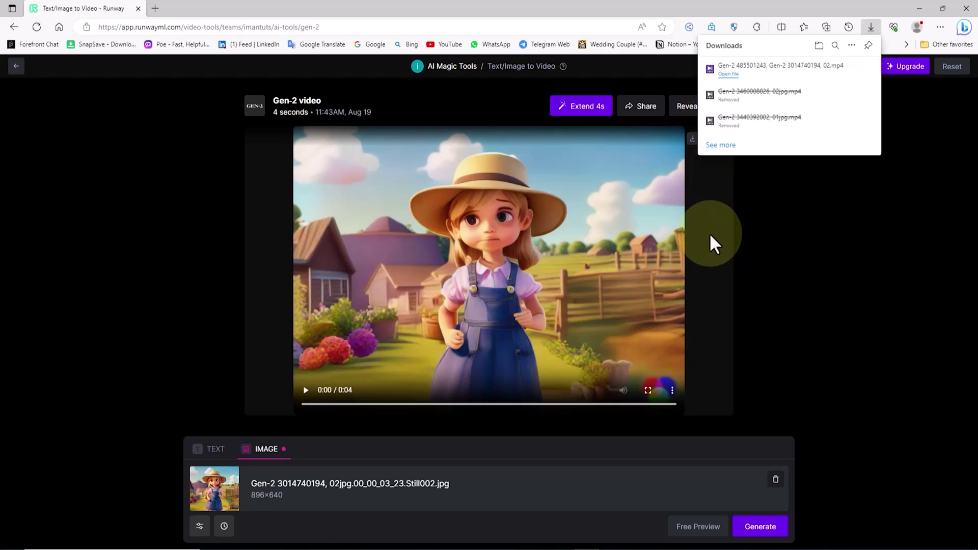
pyautogui.click(731, 71)
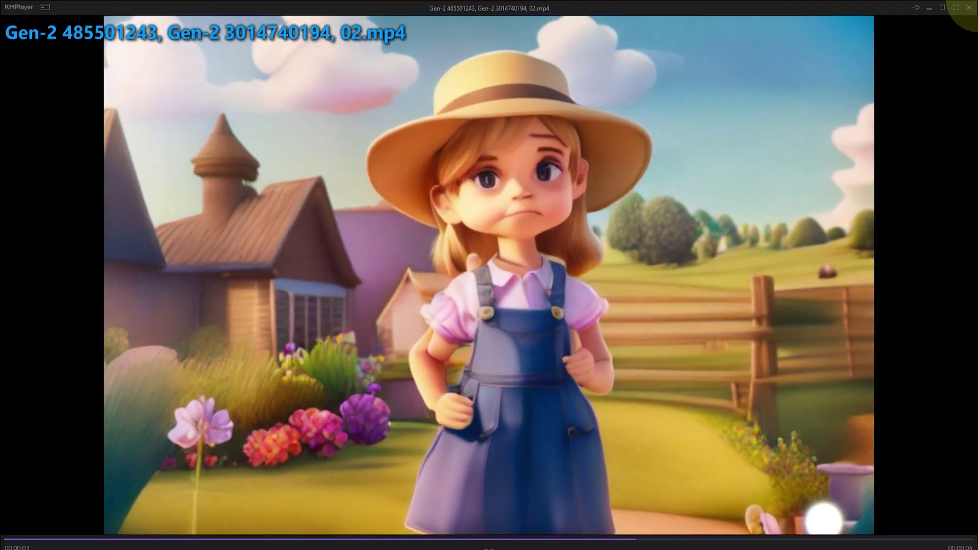
pyautogui.click(965, 7)
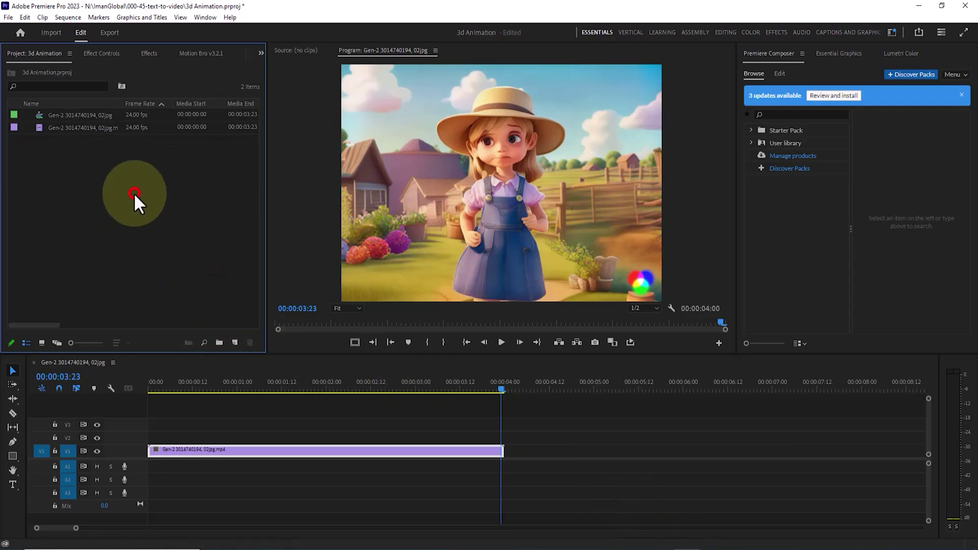
pyautogui.rightClick(134, 192)
pyautogui.click(197, 268)
pyautogui.click(234, 118)
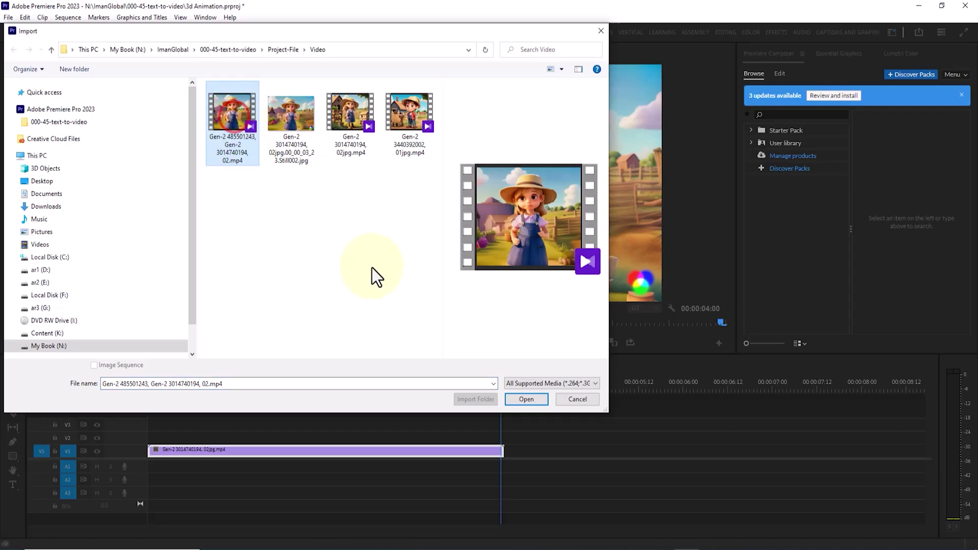
pyautogui.click(537, 396)
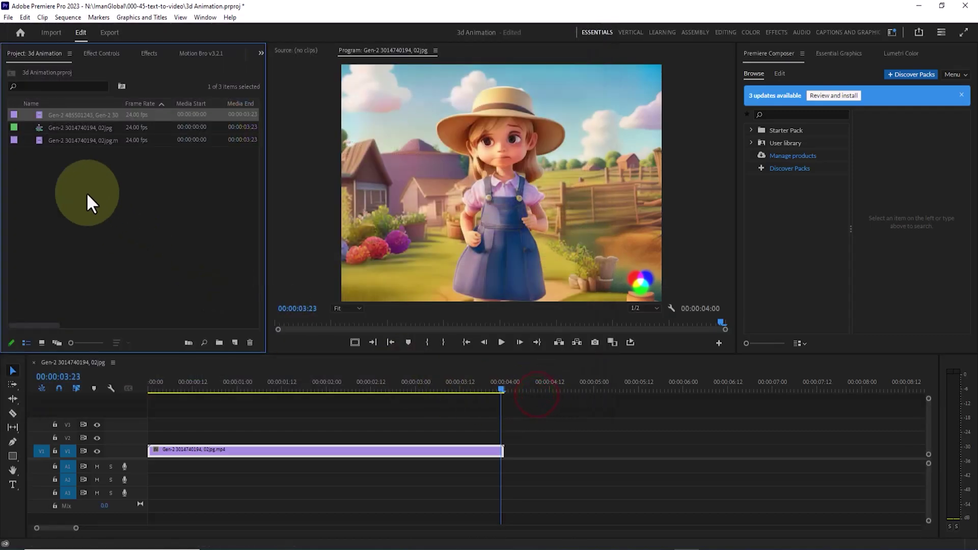
pyautogui.moveTo(39, 109); pyautogui.dragTo(505, 453)
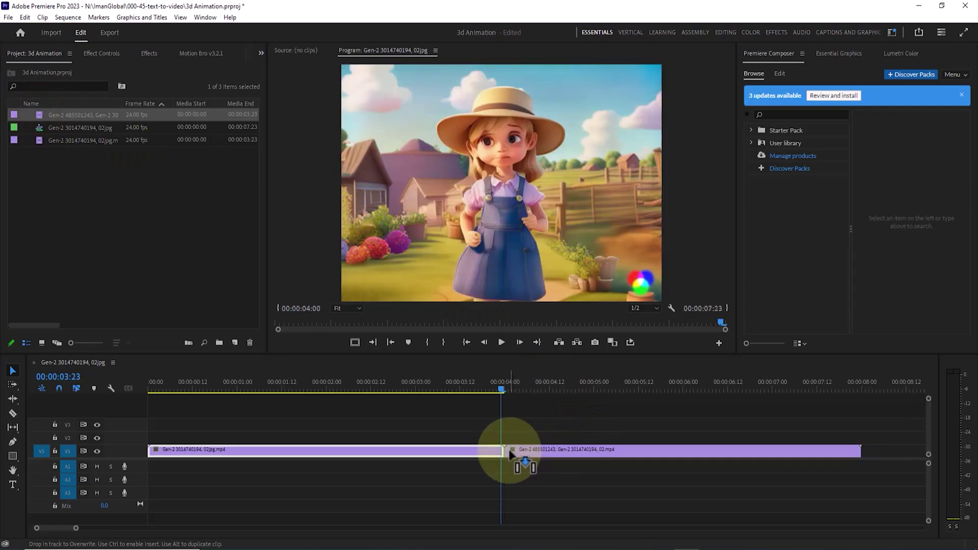
pyautogui.click(75, 528)
pyautogui.moveTo(72, 528); pyautogui.dragTo(51, 528)
pyautogui.moveTo(542, 389); pyautogui.dragTo(331, 396)
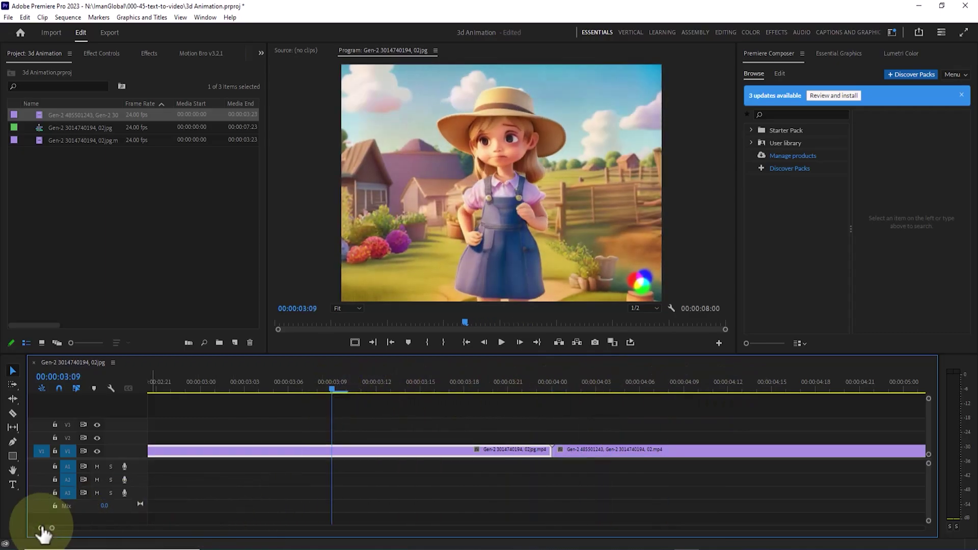
pyautogui.moveTo(52, 528); pyautogui.dragTo(157, 528)
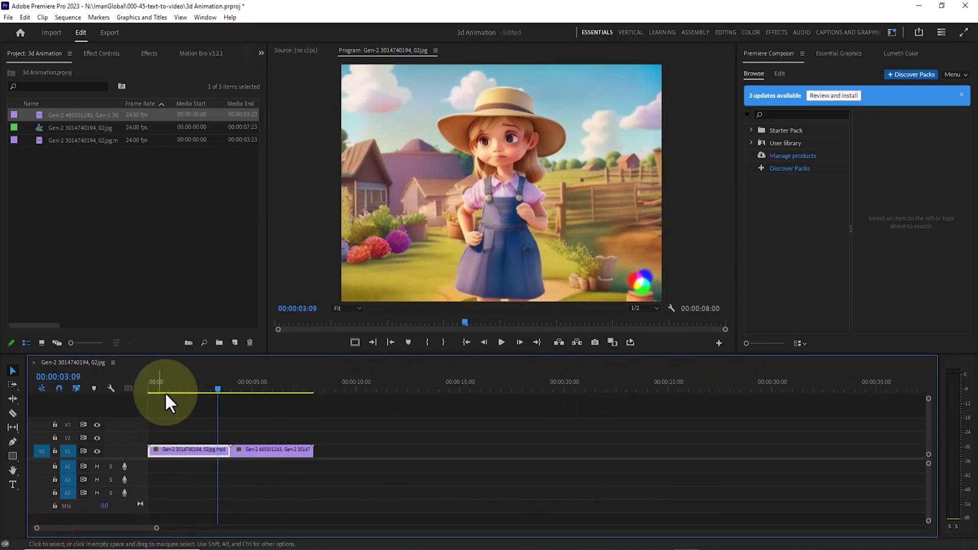
pyautogui.click(192, 390)
pyautogui.moveTo(192, 390); pyautogui.dragTo(183, 366)
pyautogui.click(501, 342)
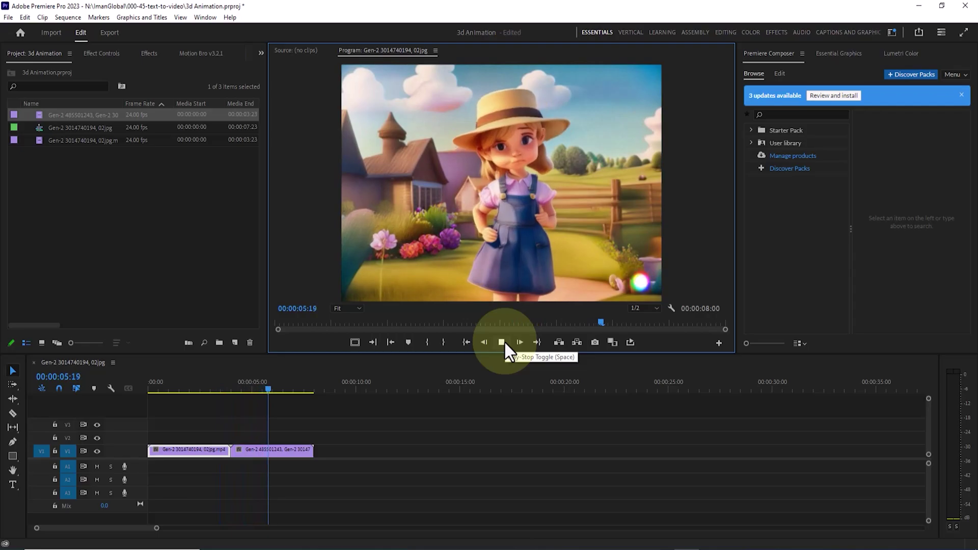
# Stop playback, park the playhead on 00:00:07:23, and export that frame as JPEG Still003.
pyautogui.click(503, 342)
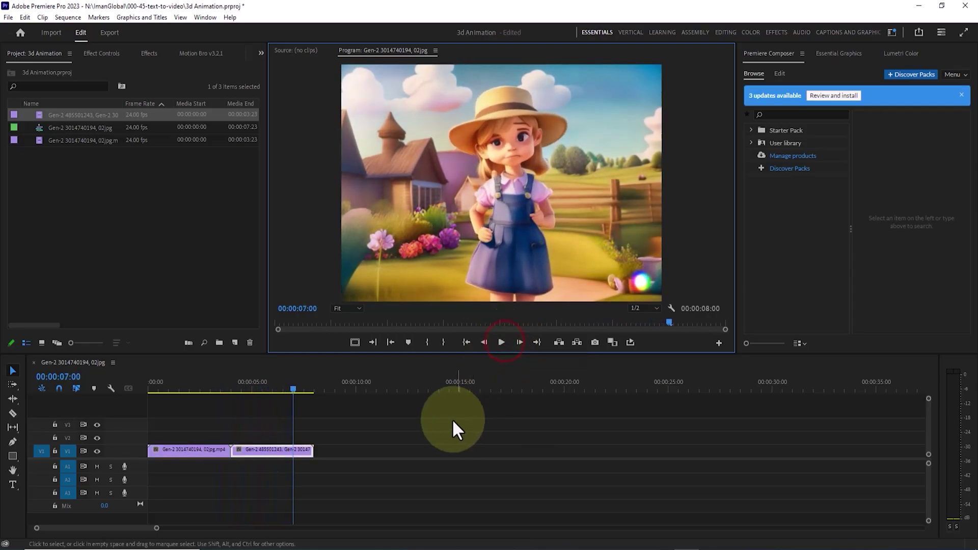
pyautogui.click(314, 382)
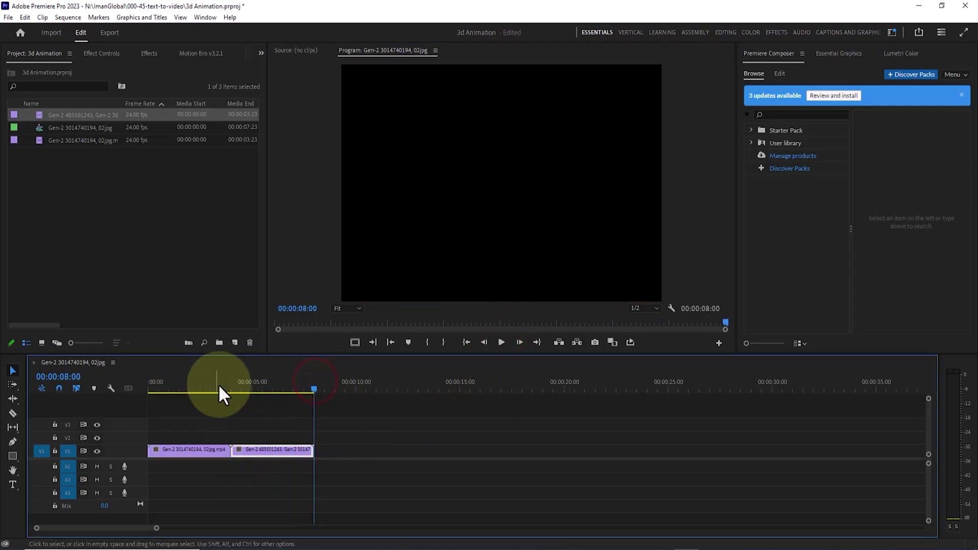
pyautogui.moveTo(301, 386); pyautogui.dragTo(306, 386)
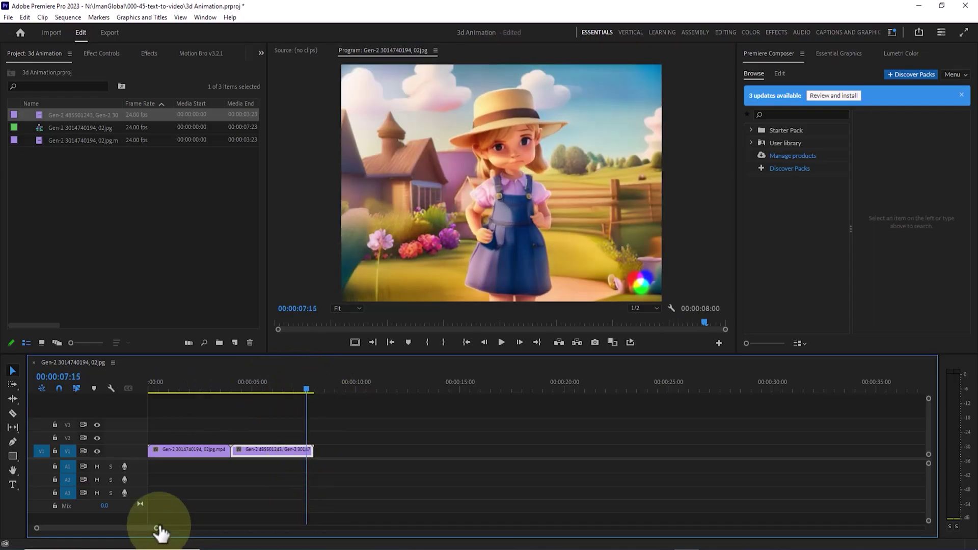
pyautogui.moveTo(158, 530); pyautogui.dragTo(91, 528)
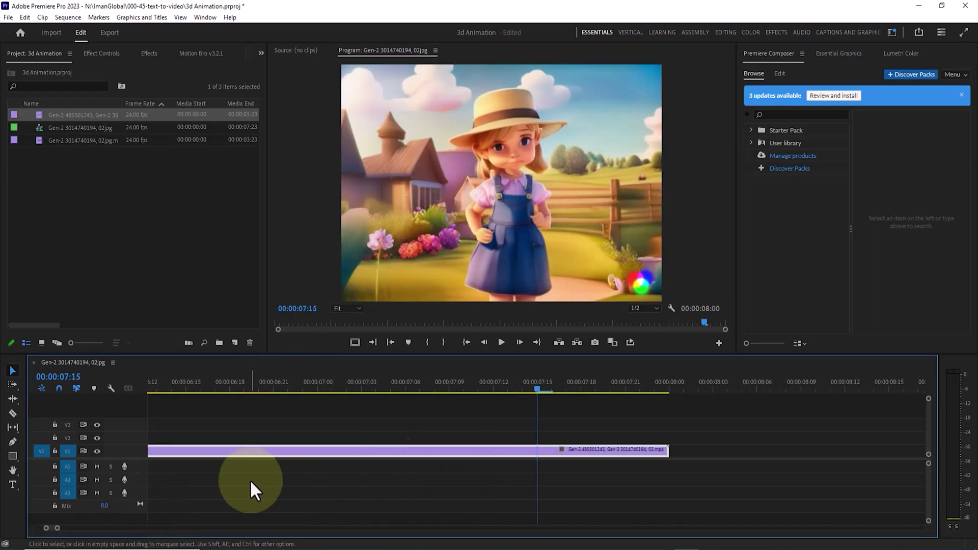
pyautogui.click(656, 384)
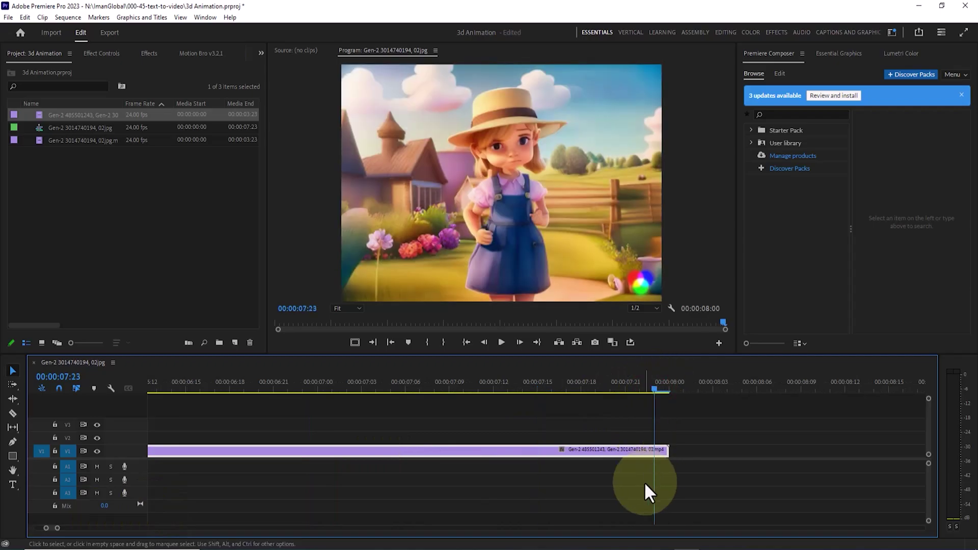
pyautogui.click(594, 342)
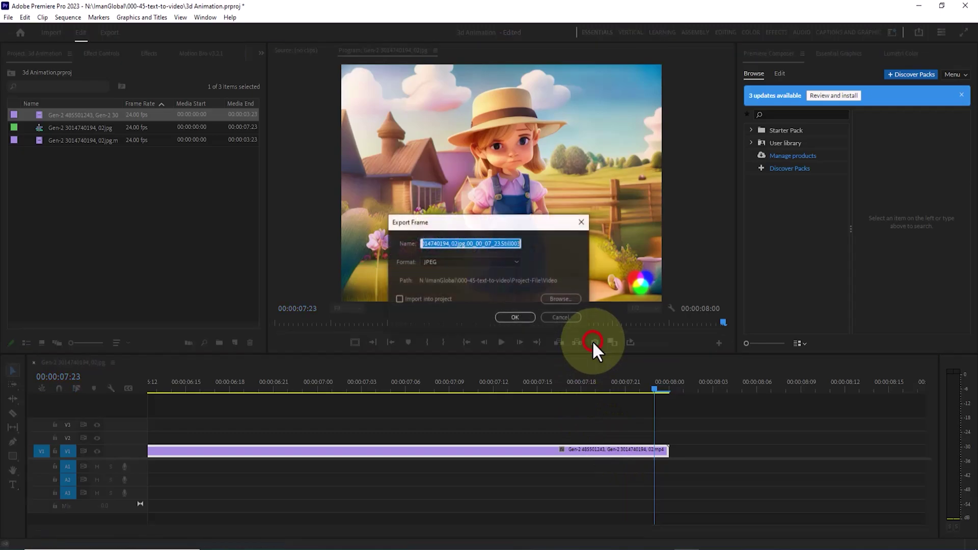
pyautogui.click(520, 316)
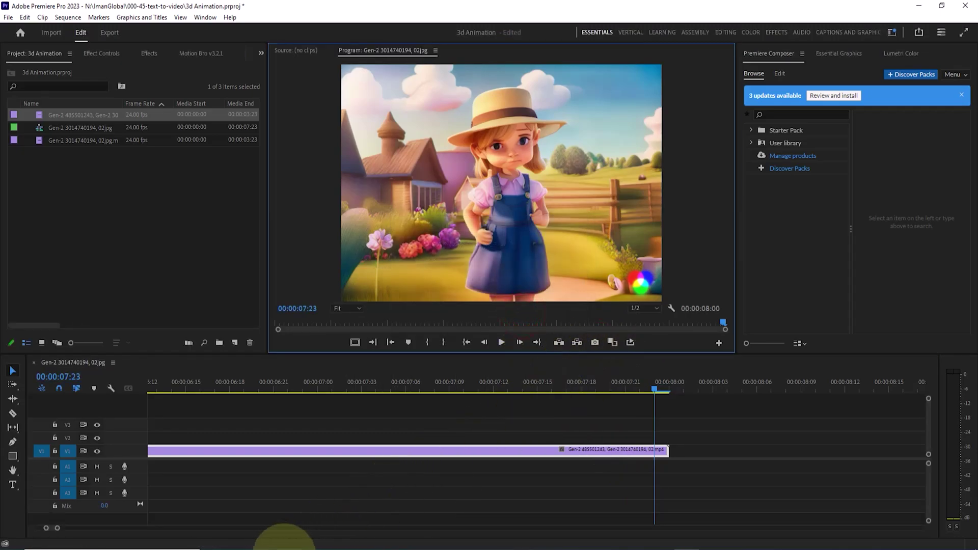
# Select the new Still003.jpg beside the clips in File Explorer's Project-File\Video folder.
pyautogui.click(284, 544)
pyautogui.click(570, 214)
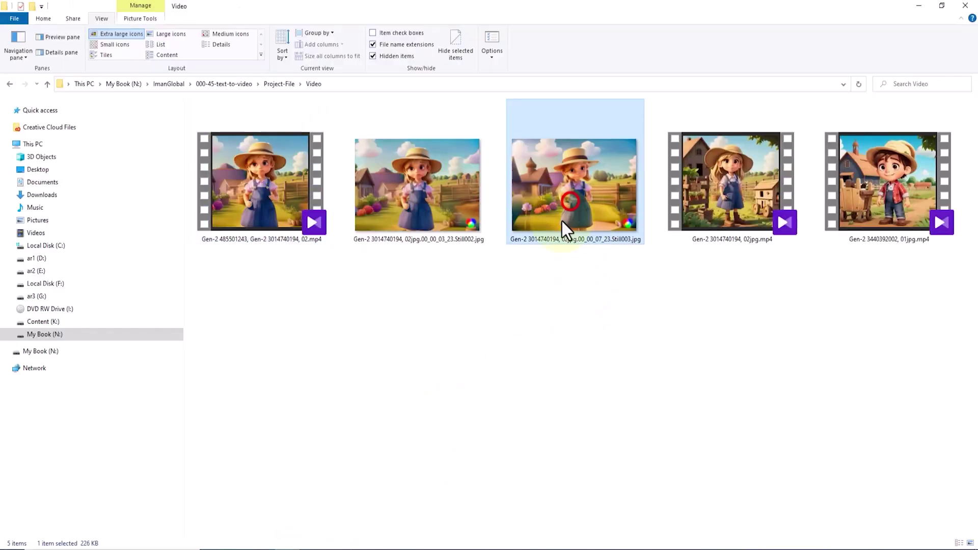
pyautogui.moveTo(616, 305); pyautogui.dragTo(529, 168)
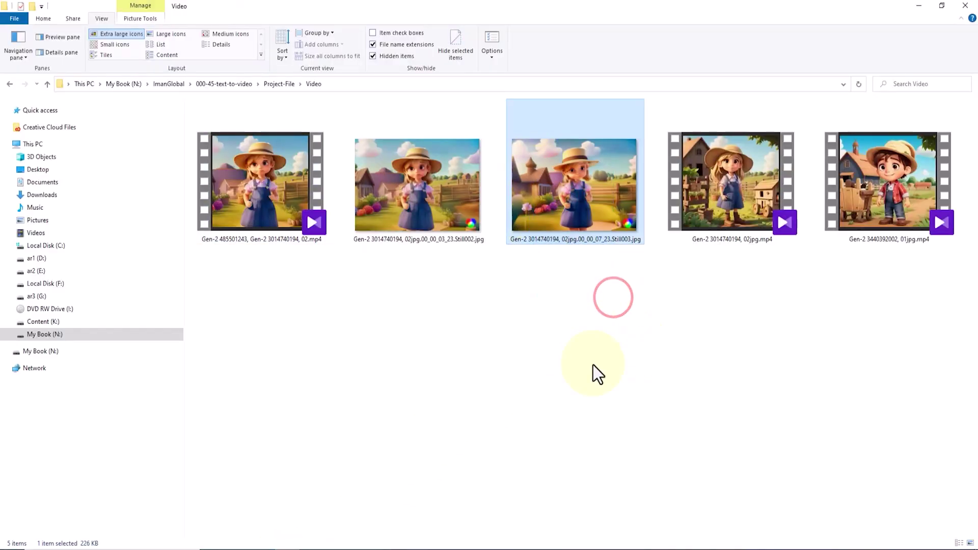